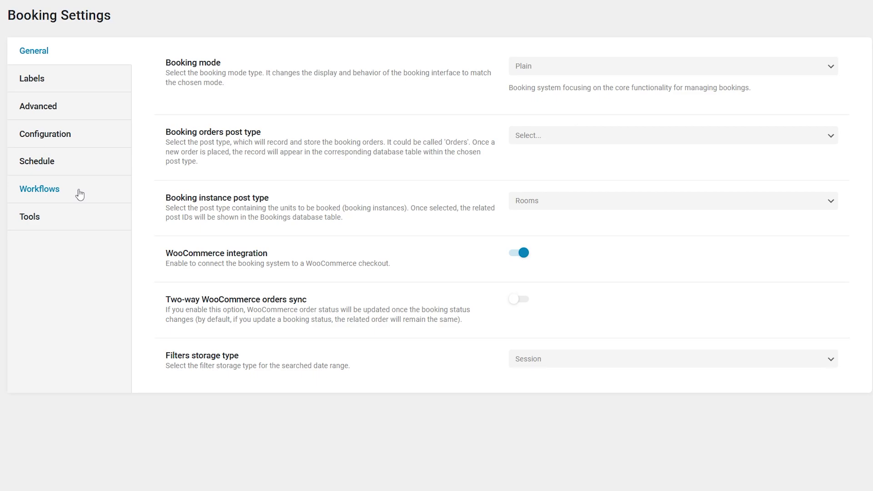
# Open the Workflows tab in JetBooking's Booking Settings.
pyautogui.click(80, 194)
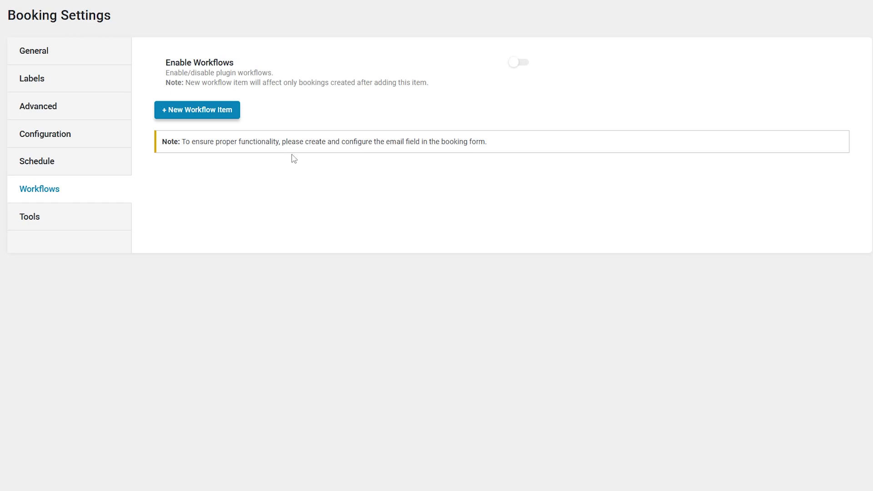
# Enable workflows and add a workflow item whose event is Booking Created.
pyautogui.click(523, 67)
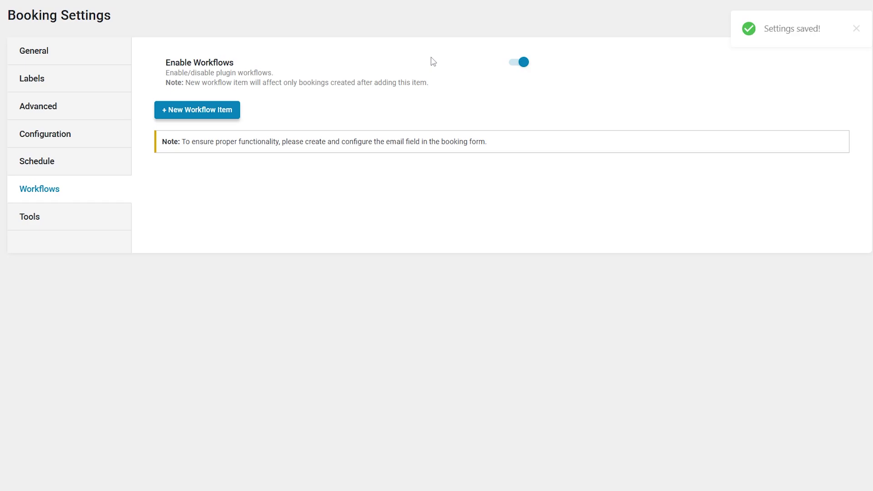
pyautogui.click(205, 111)
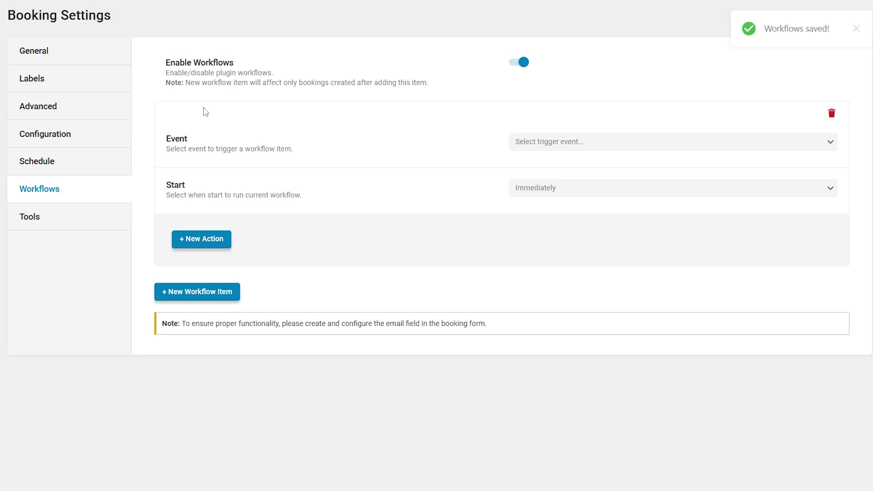
pyautogui.click(599, 143)
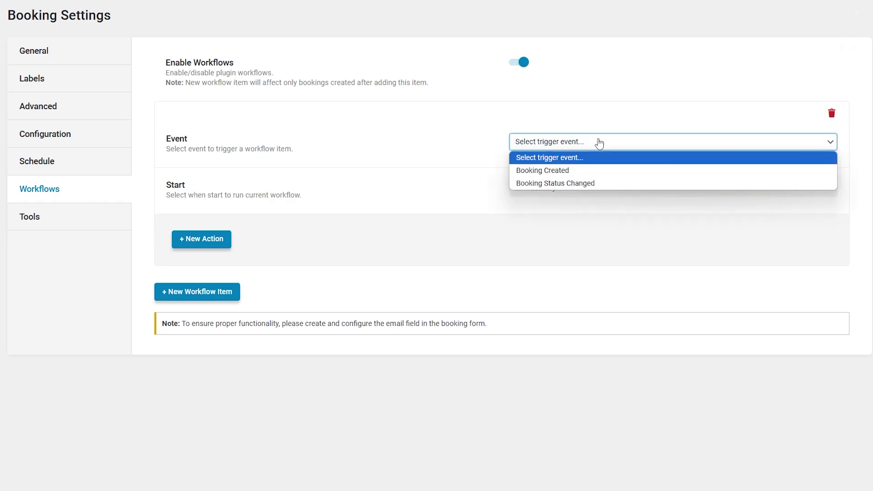
pyautogui.click(628, 184)
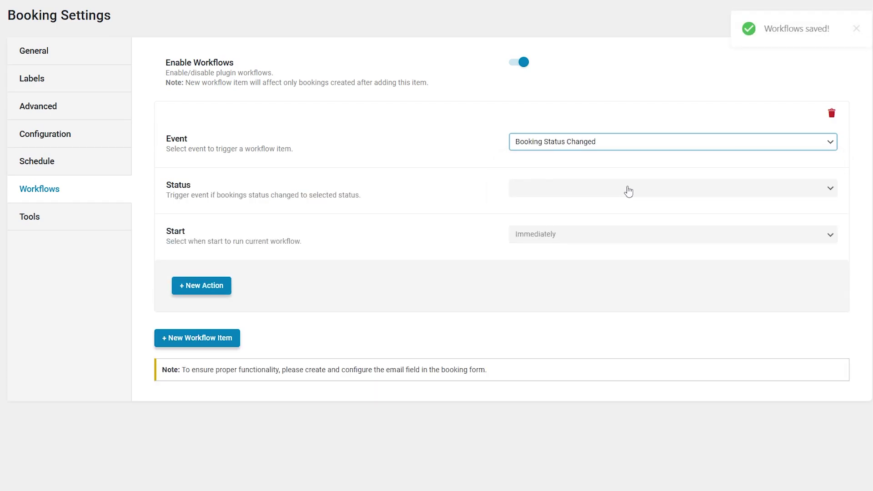
pyautogui.click(606, 188)
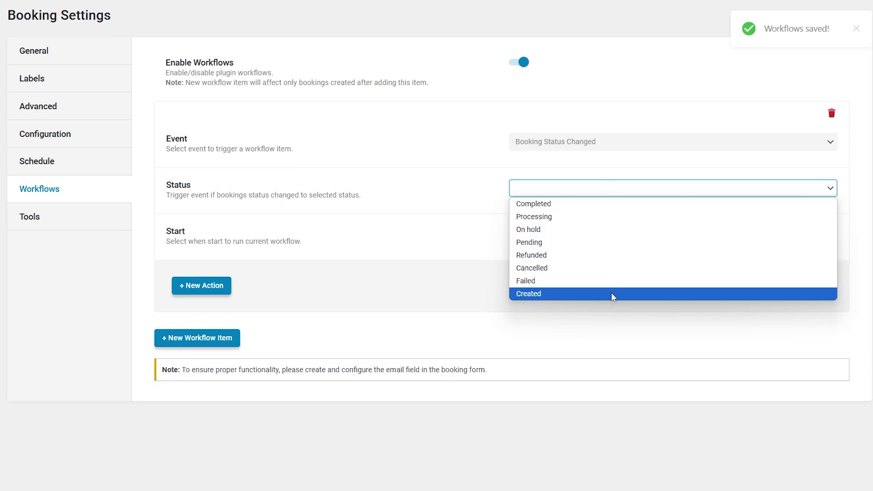
pyautogui.click(594, 190)
pyautogui.click(604, 142)
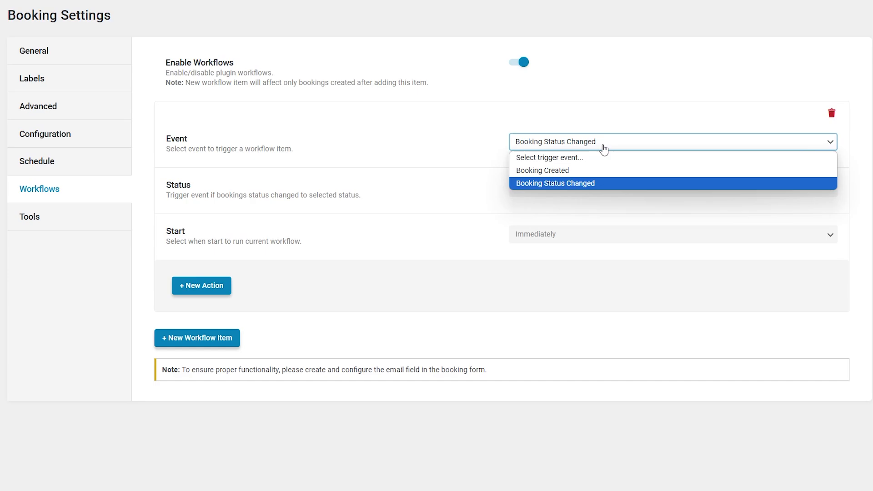
pyautogui.click(605, 170)
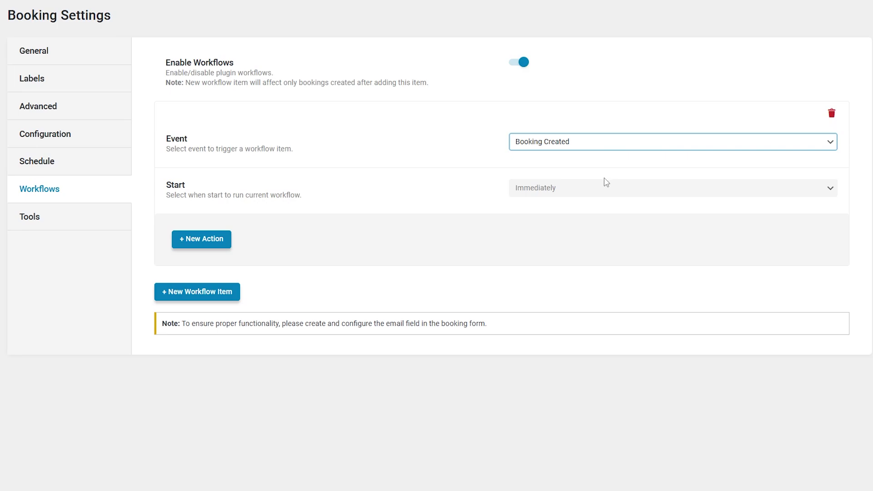
# Schedule the workflow to start 1 day Before the Check in date.
pyautogui.click(605, 190)
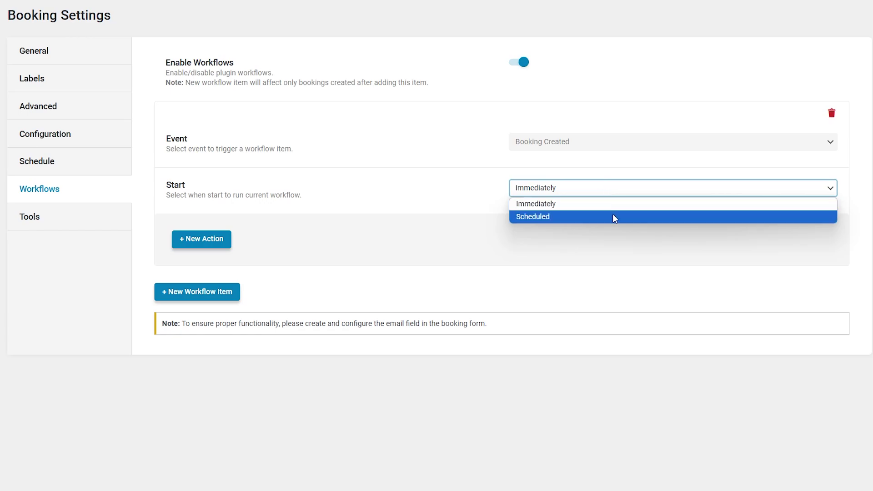
pyautogui.click(612, 216)
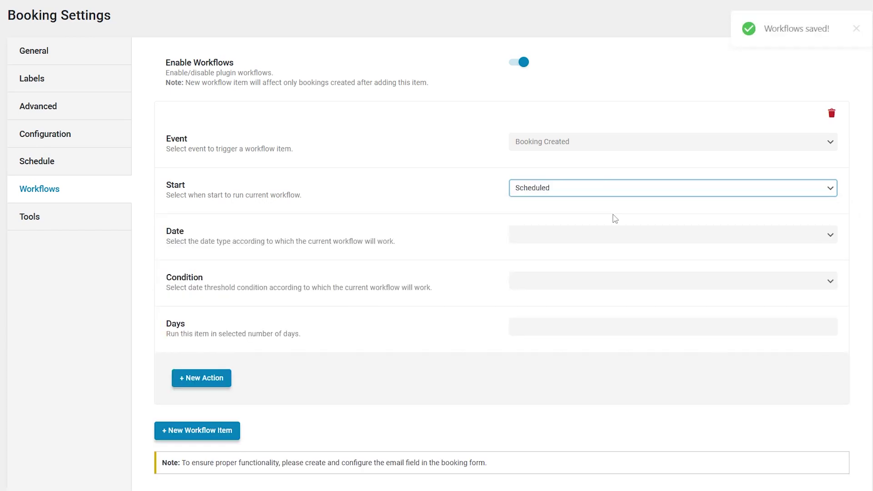
pyautogui.click(585, 237)
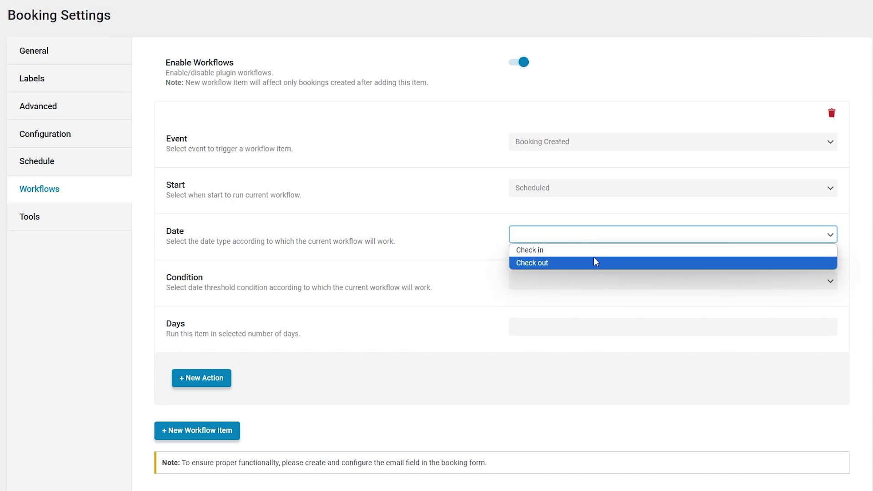
pyautogui.click(592, 252)
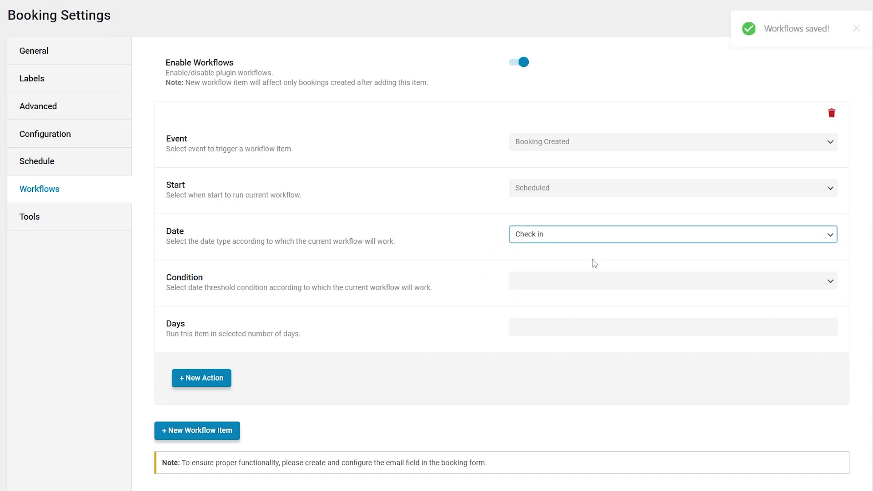
pyautogui.click(601, 281)
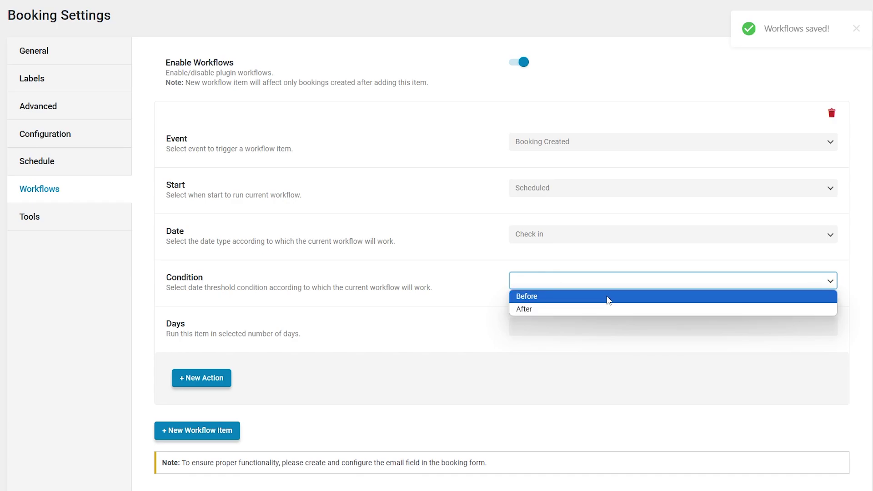
pyautogui.click(606, 296)
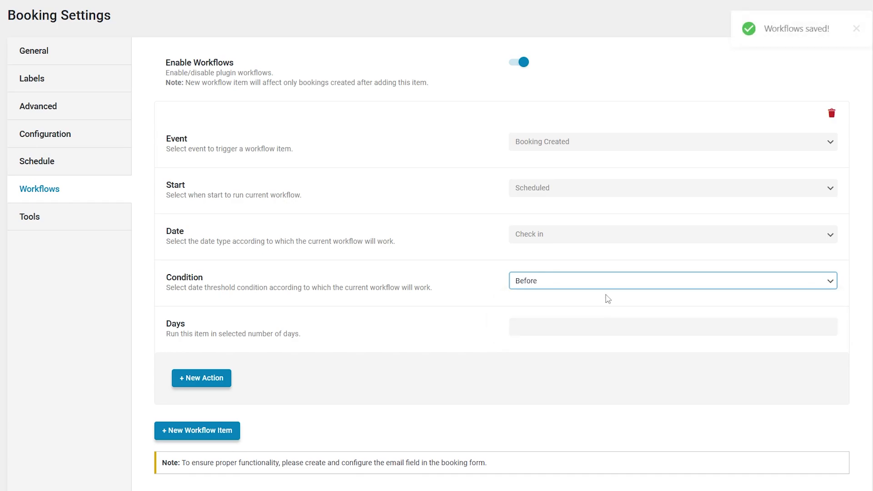
pyautogui.click(565, 326)
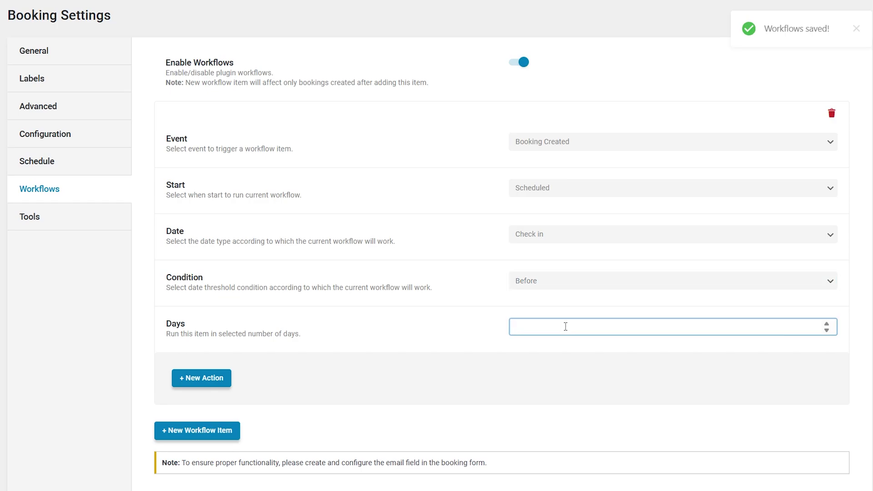
pyautogui.write('1')
pyautogui.click(500, 316)
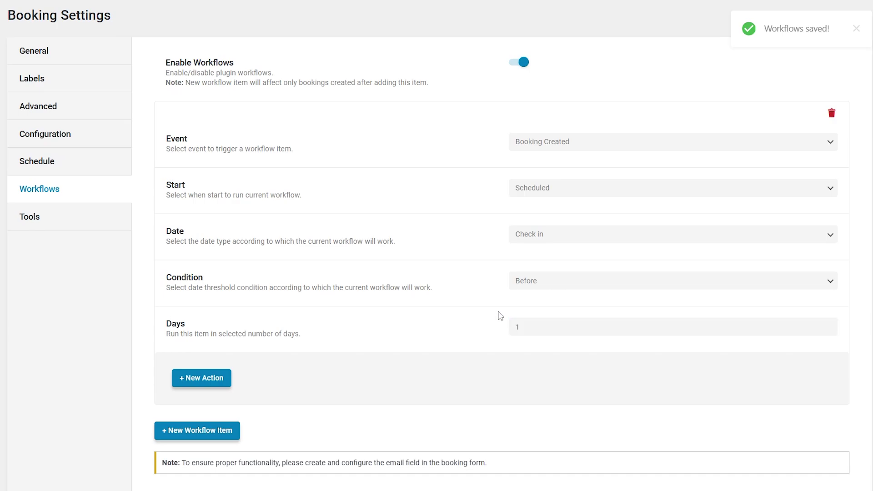
# Add a new action to the workflow item, keeping its type as Send Email.
pyautogui.scroll(-3, 500, 317)
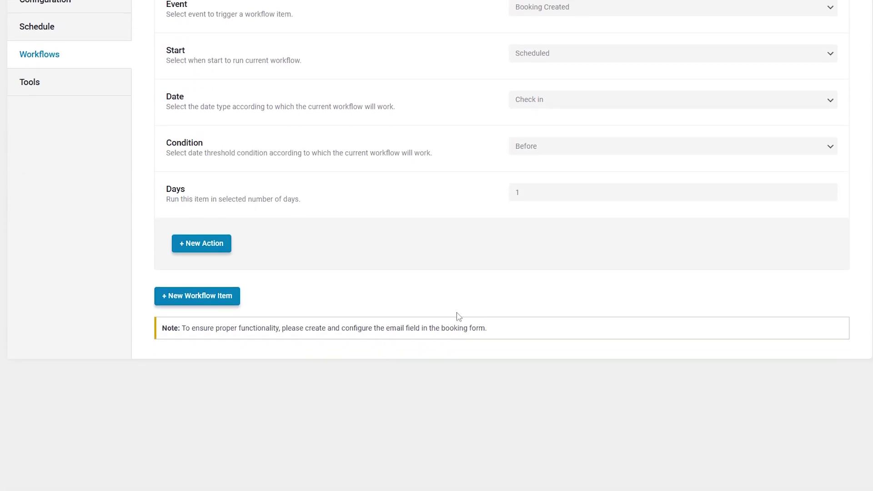
pyautogui.click(201, 244)
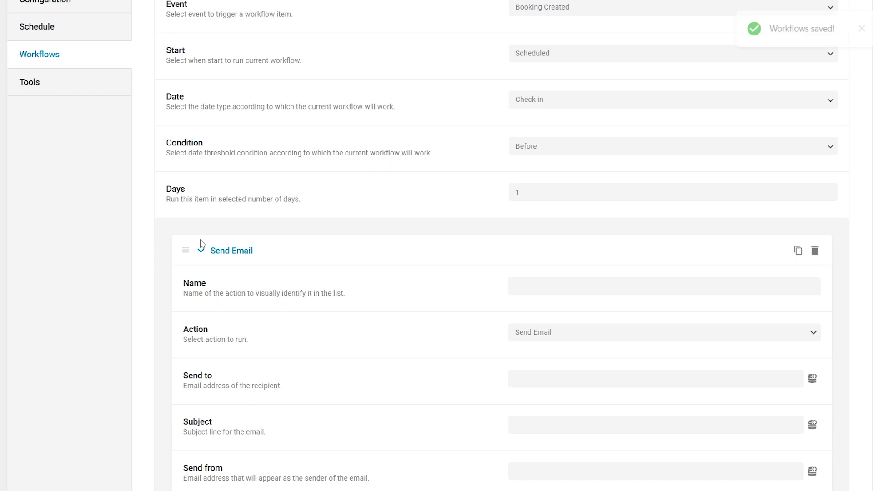
pyautogui.scroll(-1, 434, 285)
pyautogui.scroll(-3, 434, 284)
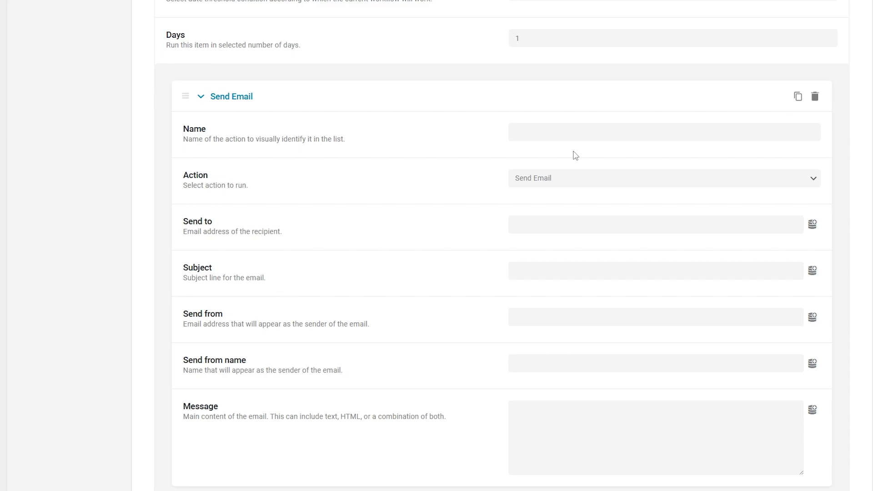
pyautogui.click(585, 183)
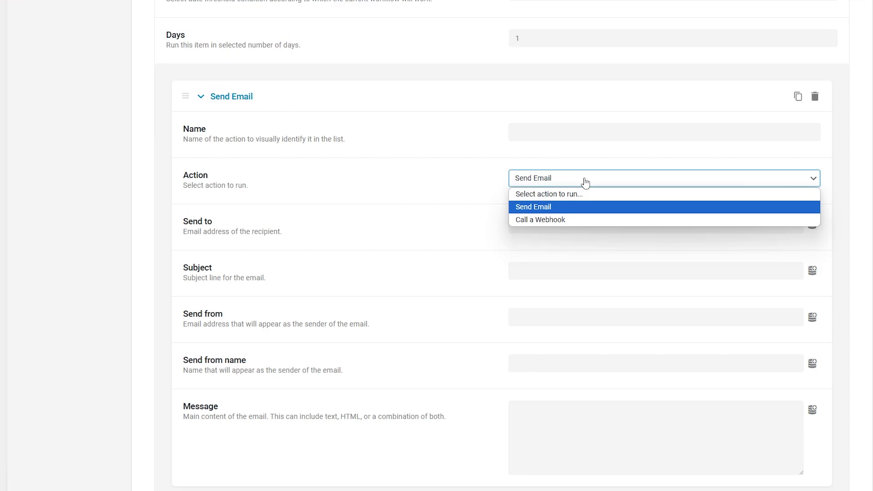
pyautogui.click(585, 183)
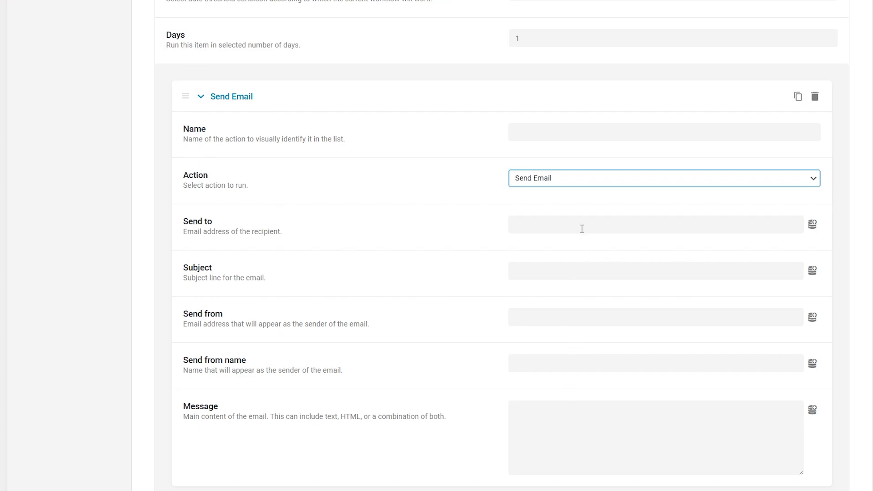
# Change the action to Call a Webhook and set the workflow start back to Immediately.
pyautogui.click(583, 180)
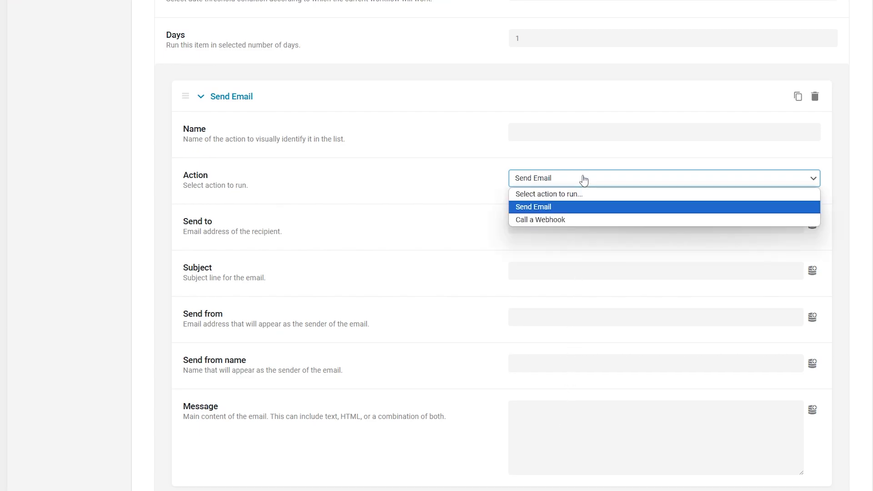
pyautogui.click(591, 217)
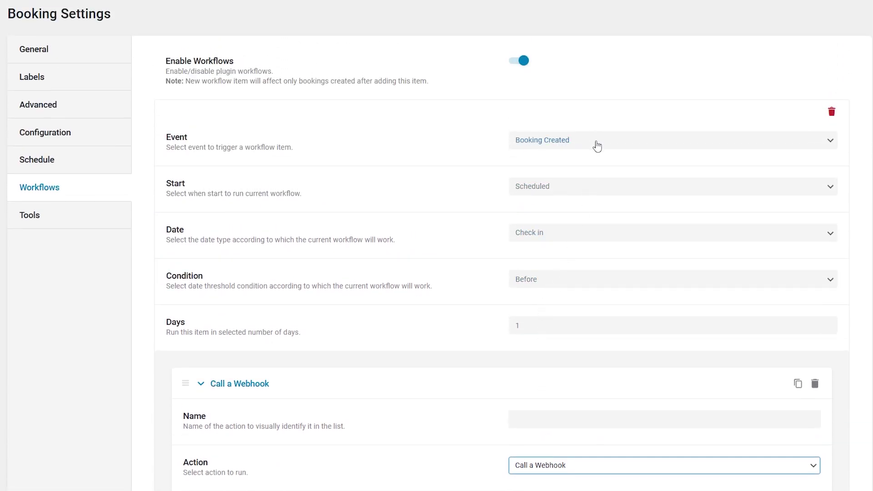
pyautogui.click(591, 187)
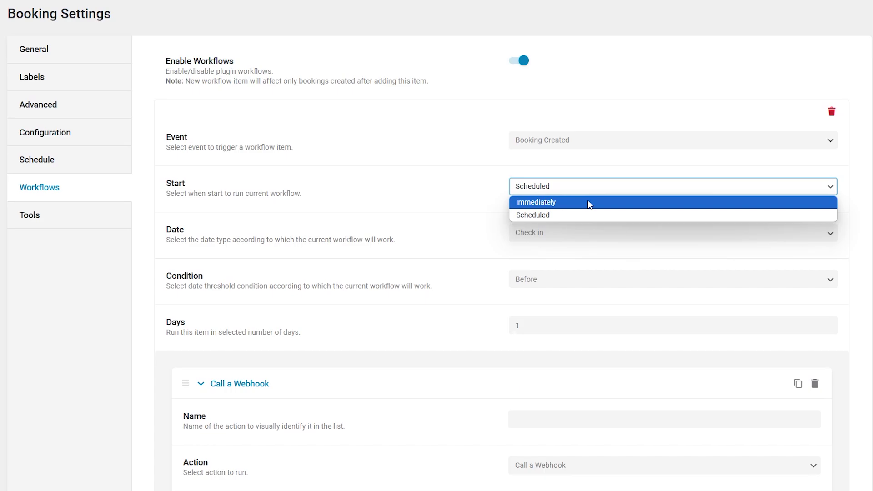
pyautogui.click(589, 203)
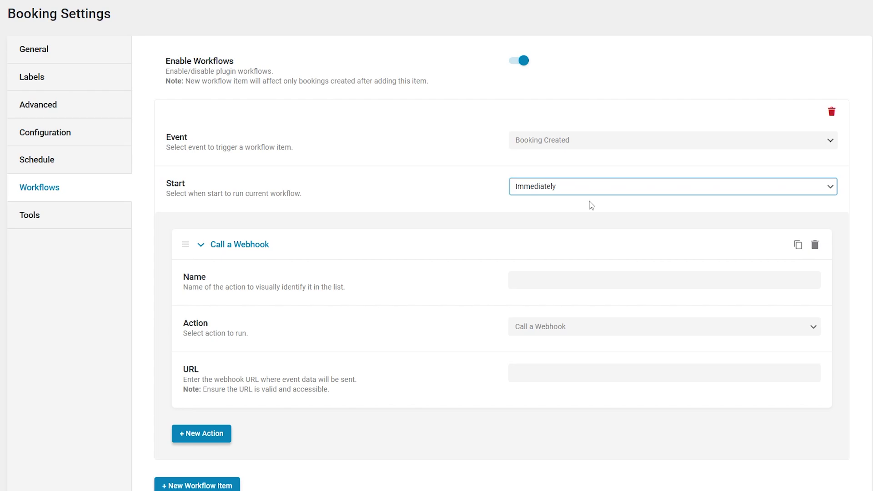
# Name the action 'Confirmation email' and set its type back to Send Email.
pyautogui.click(580, 280)
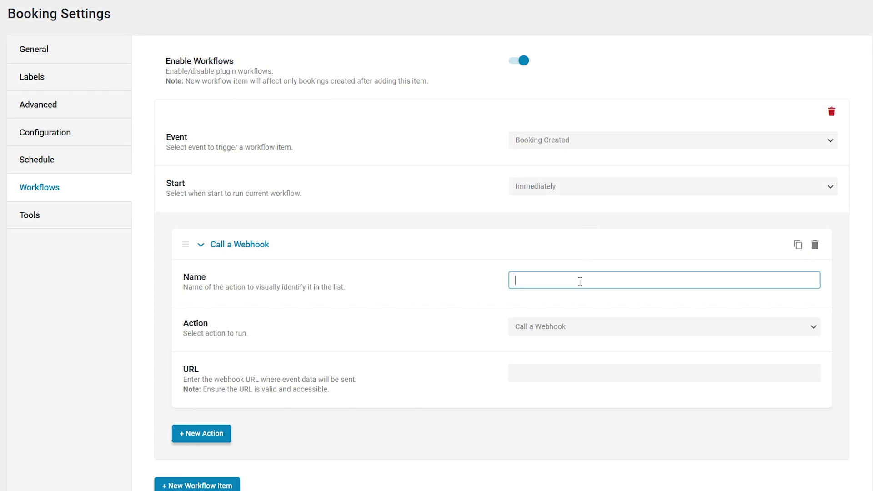
pyautogui.write('Confirmation email')
pyautogui.click(594, 326)
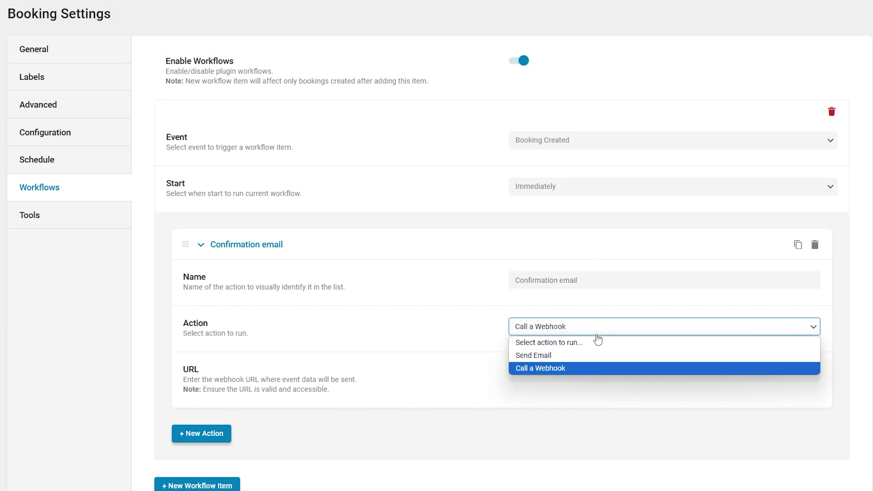
pyautogui.click(595, 355)
pyautogui.scroll(-5, 596, 356)
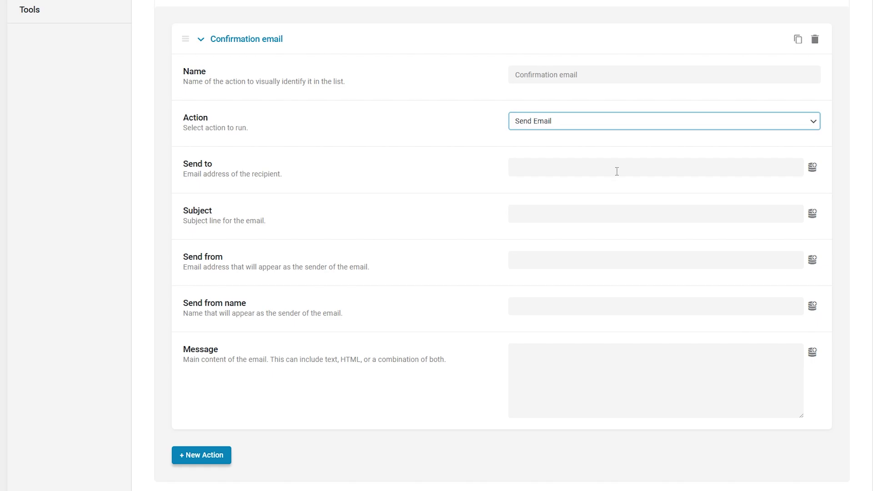
# Fill Send to with the Booking Data User E-mail macro %booking_data|user_email||%.
pyautogui.click(812, 168)
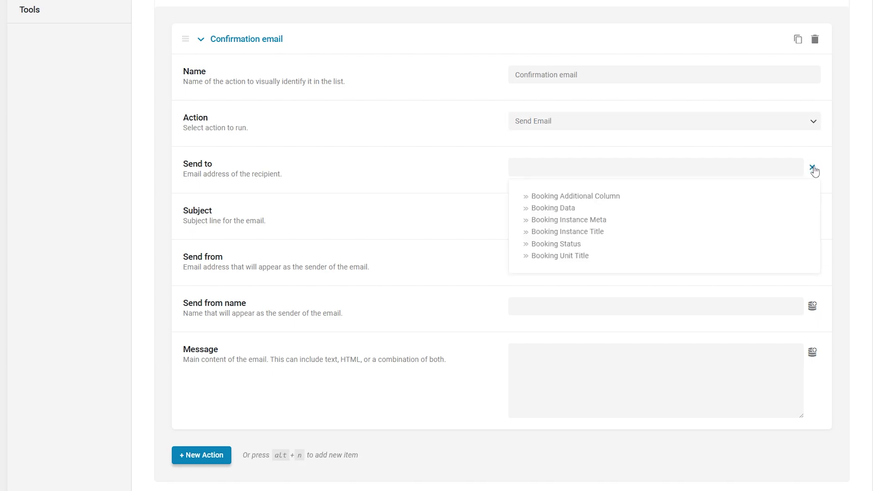
pyautogui.click(557, 208)
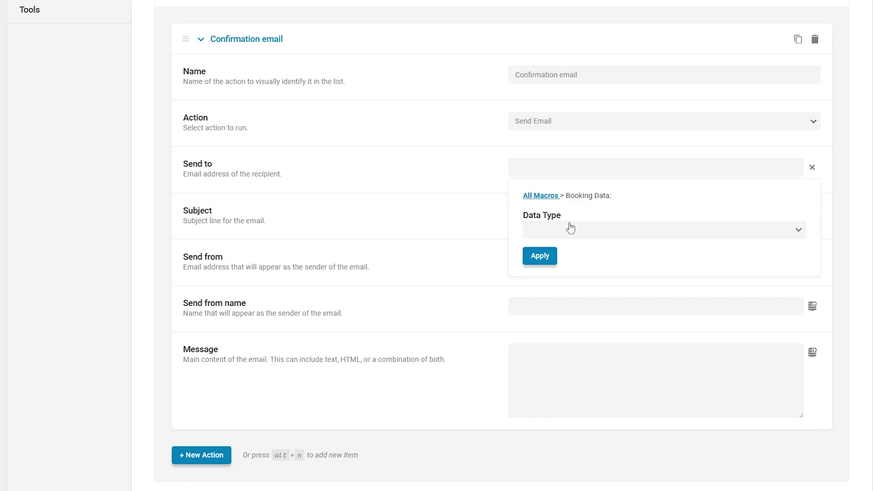
pyautogui.click(584, 232)
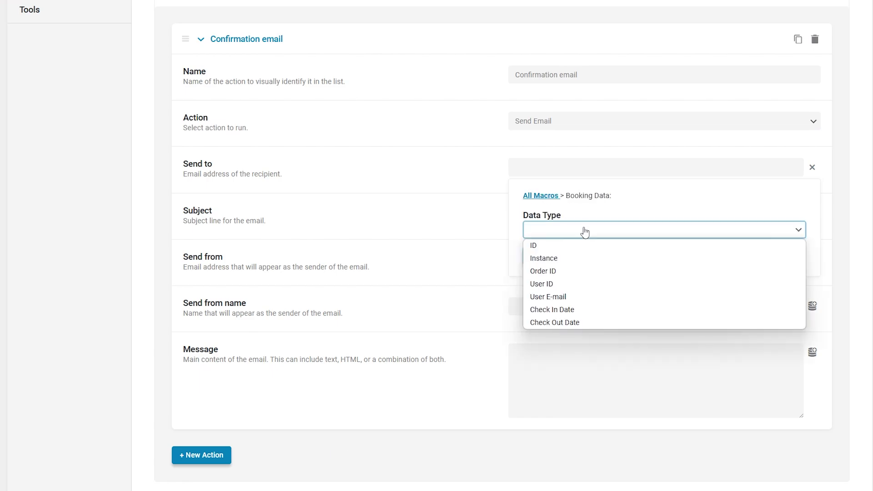
pyautogui.click(599, 298)
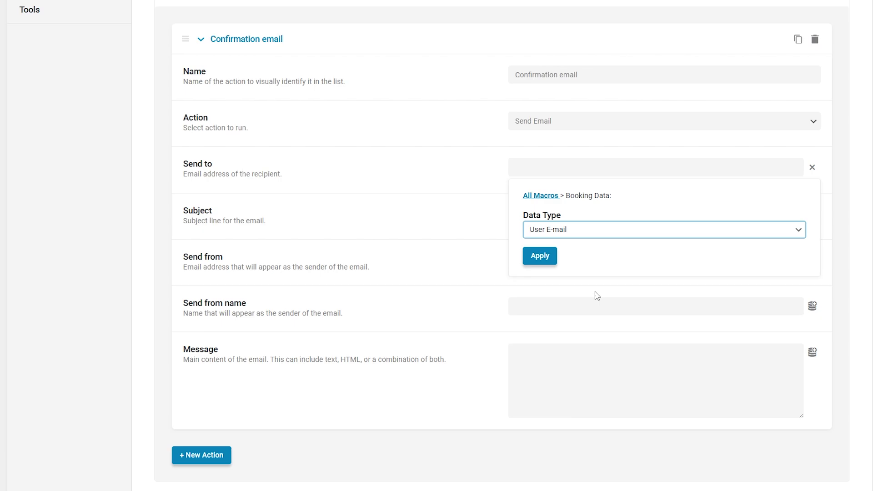
pyautogui.click(542, 257)
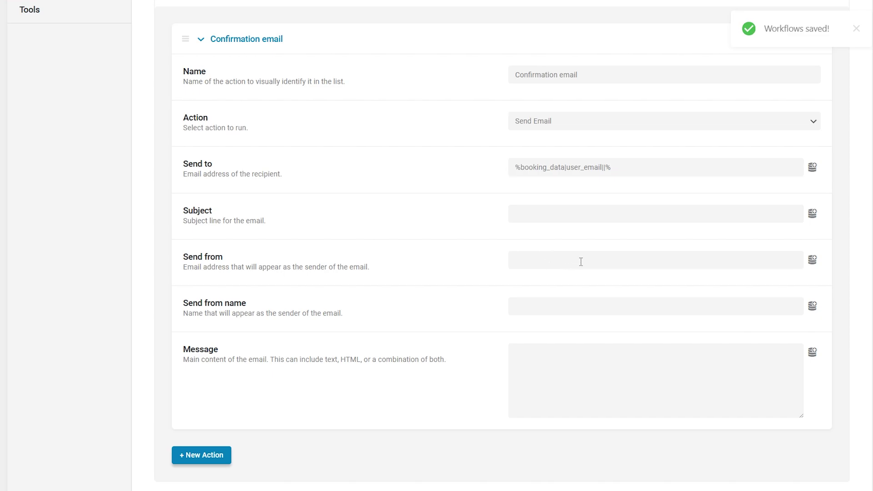
pyautogui.click(812, 215)
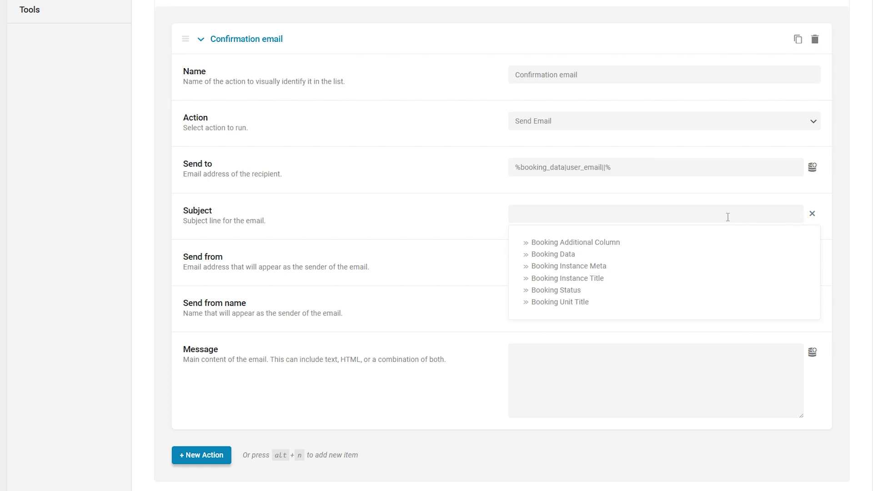
# Set the subject to 'Your booking confirmation - ' followed by the booking ID macro.
pyautogui.click(557, 256)
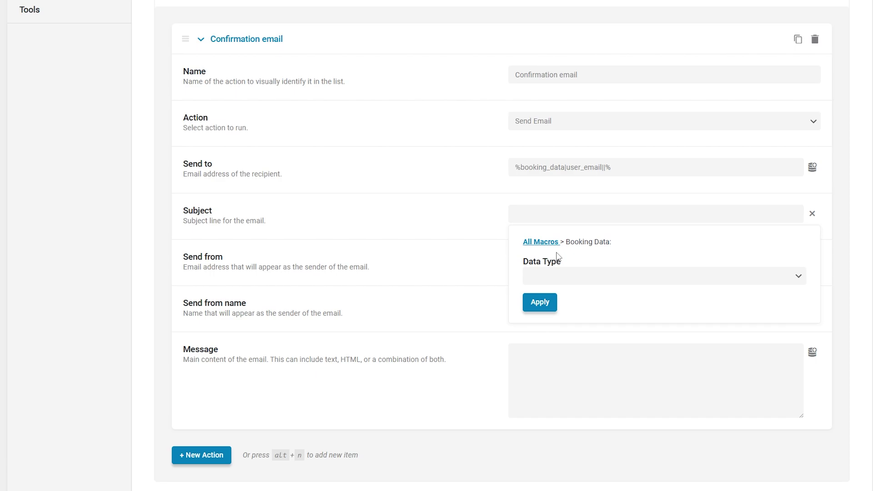
pyautogui.click(568, 277)
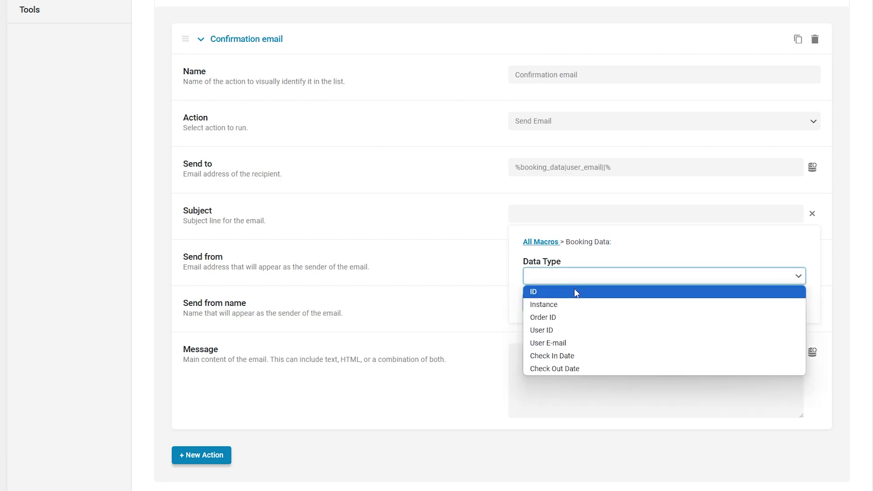
pyautogui.click(574, 291)
pyautogui.click(539, 301)
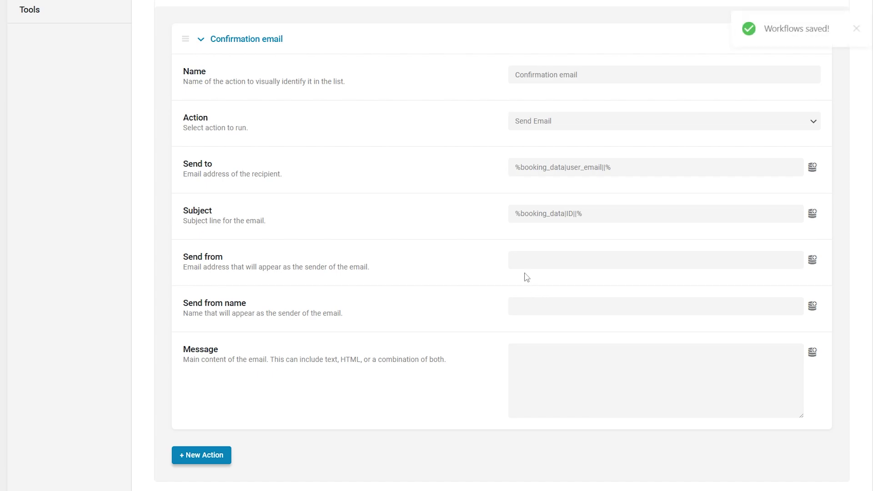
pyautogui.click(515, 214)
pyautogui.write('Your booking confir')
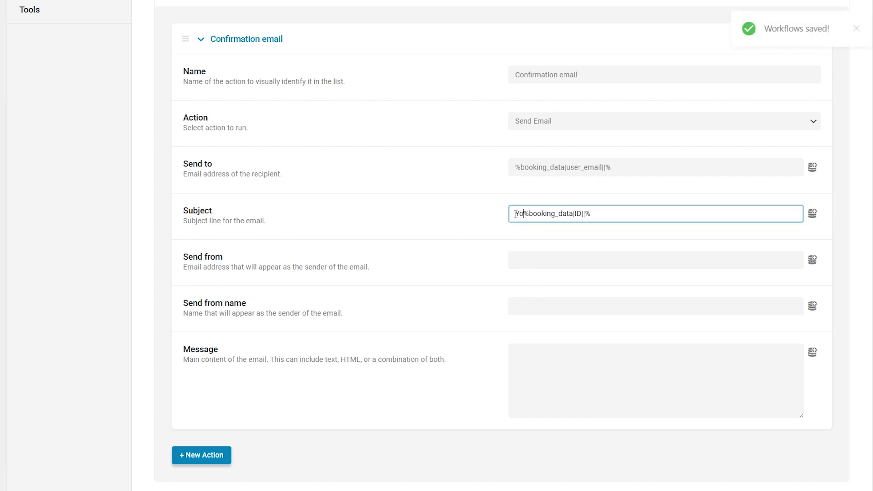
pyautogui.write('mation -')
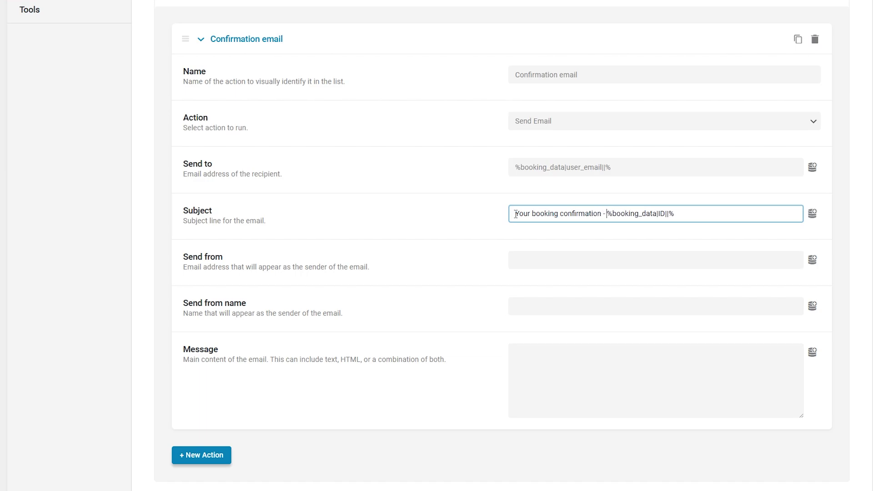
# Set the sender to the hotel reservations address with sender name Grand Hotel Team.
pyautogui.click(492, 259)
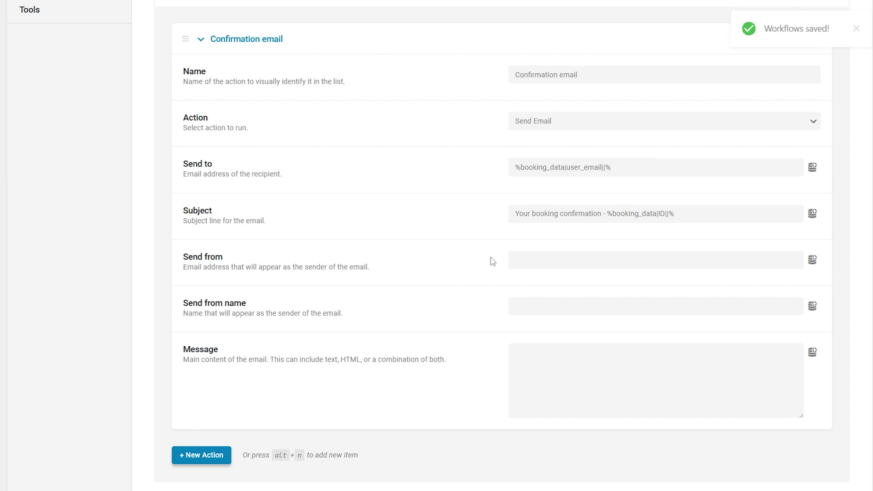
pyautogui.click(556, 260)
pyautogui.hotkey('ctrl', 'v')
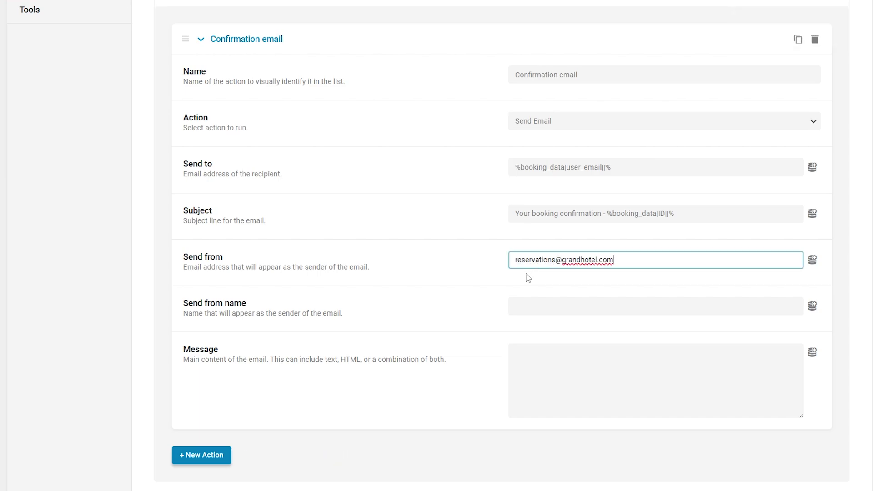
pyautogui.click(497, 301)
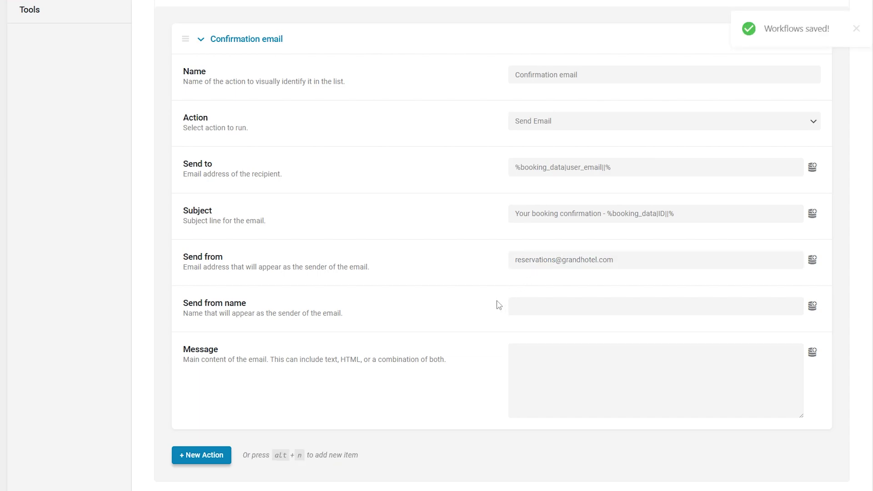
pyautogui.click(577, 303)
pyautogui.write('Grand Hotel Team')
pyautogui.click(573, 342)
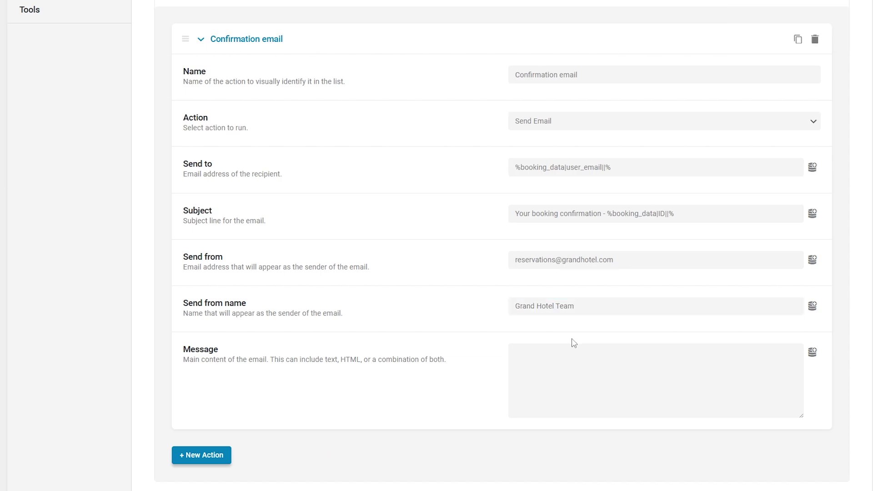
# Fill the message with the full booking-details confirmation text and enlarge the message box.
pyautogui.click(548, 357)
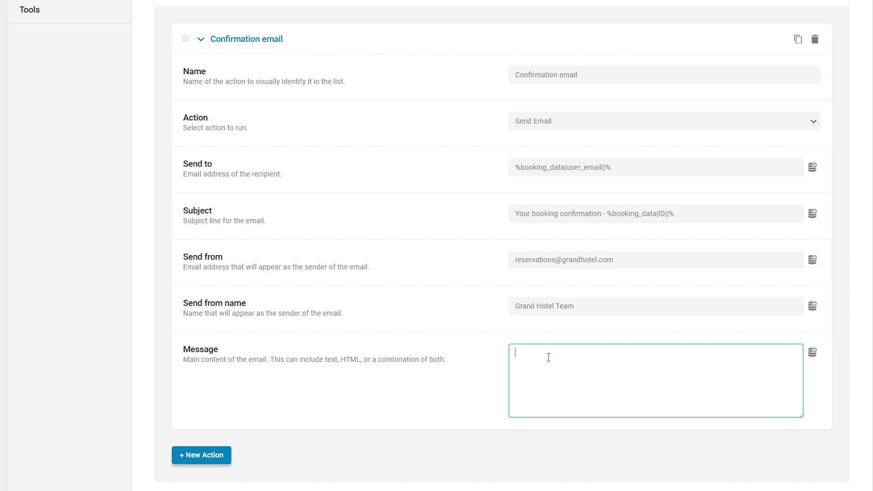
pyautogui.hotkey('ctrl', 'v')
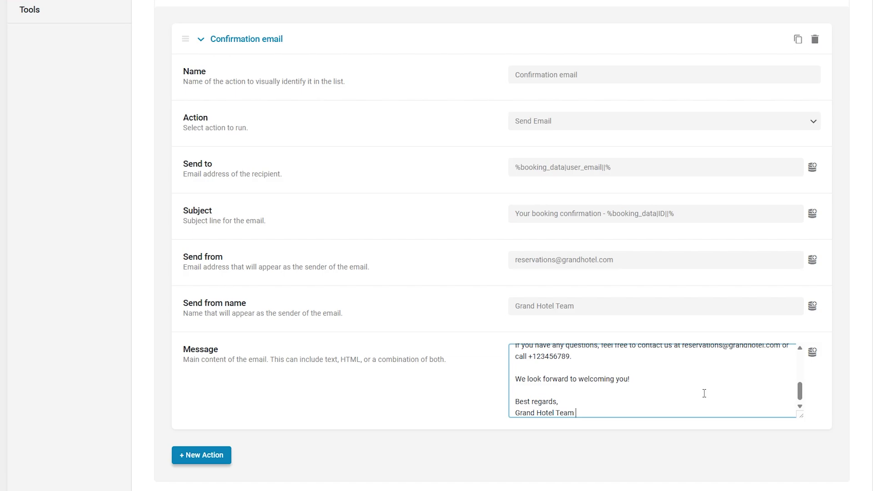
pyautogui.moveTo(800, 415); pyautogui.dragTo(801, 490)
pyautogui.scroll(-2, 837, 430)
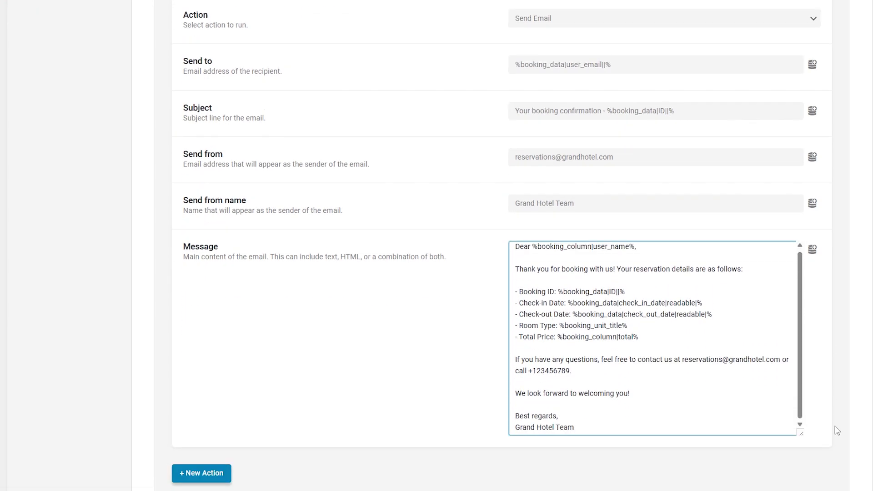
pyautogui.click(836, 431)
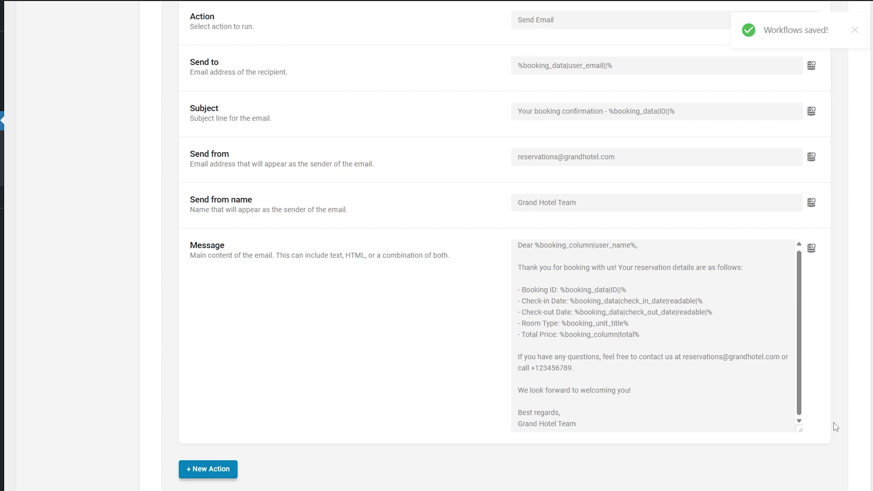
pyautogui.scroll(6, 826, 400)
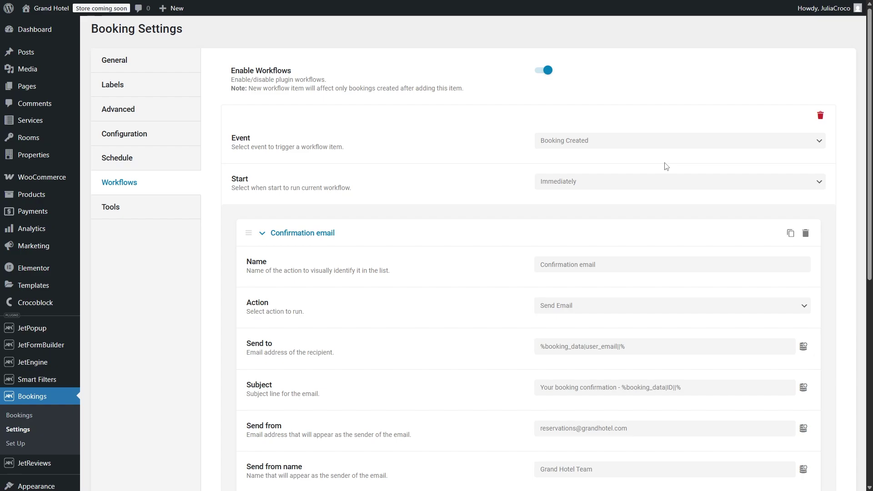
pyautogui.click(544, 71)
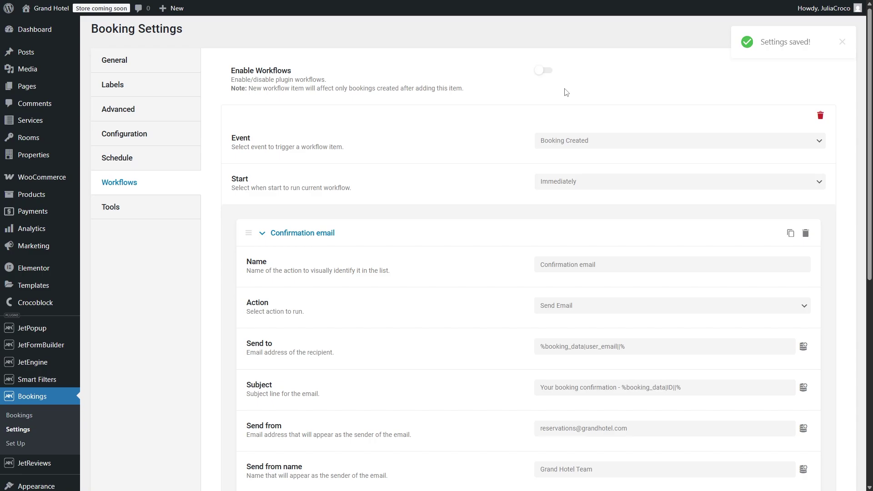
pyautogui.click(545, 71)
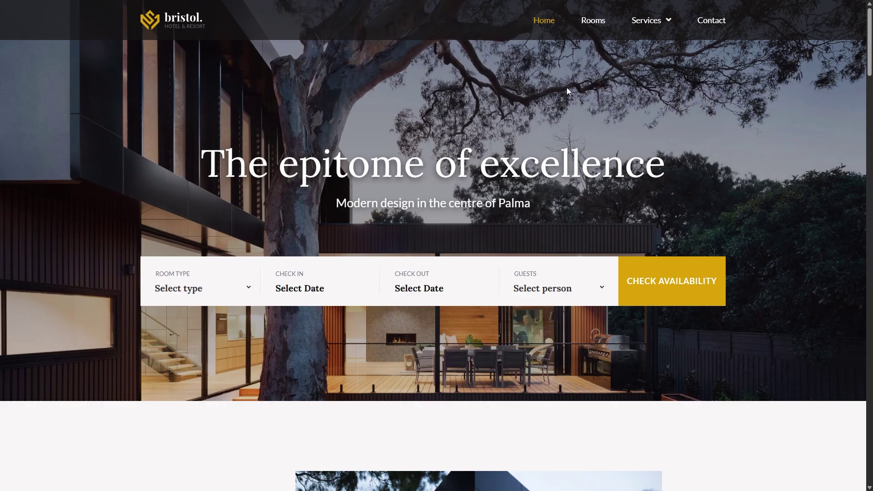
# Go to the Standart Room page on the hotel site and start booking it.
pyautogui.click(593, 23)
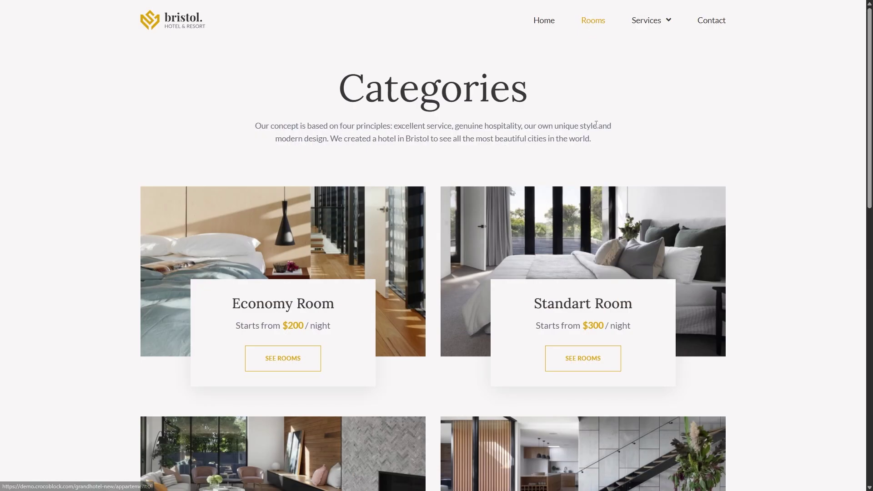
pyautogui.click(582, 358)
pyautogui.scroll(-1, 585, 360)
pyautogui.scroll(-2, 584, 361)
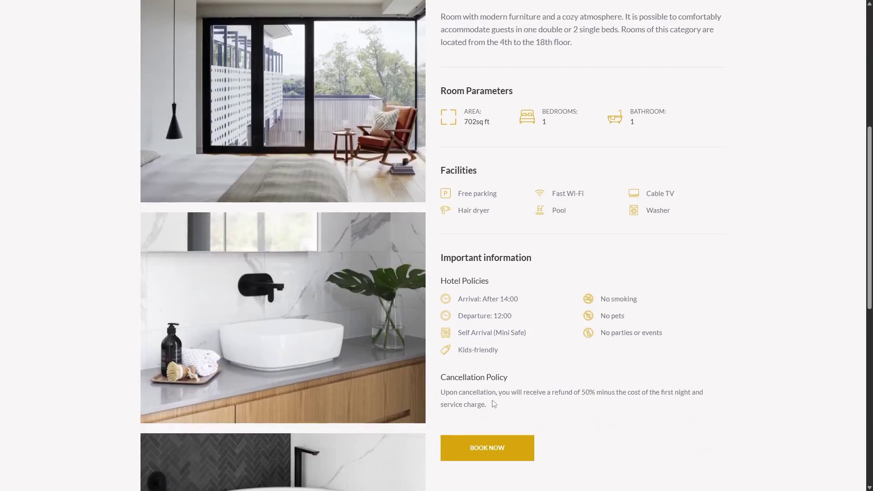
pyautogui.click(489, 450)
# Choose Standart room, April 3–5, 2 guests with Breakfast, and skip the extras.
pyautogui.click(398, 148)
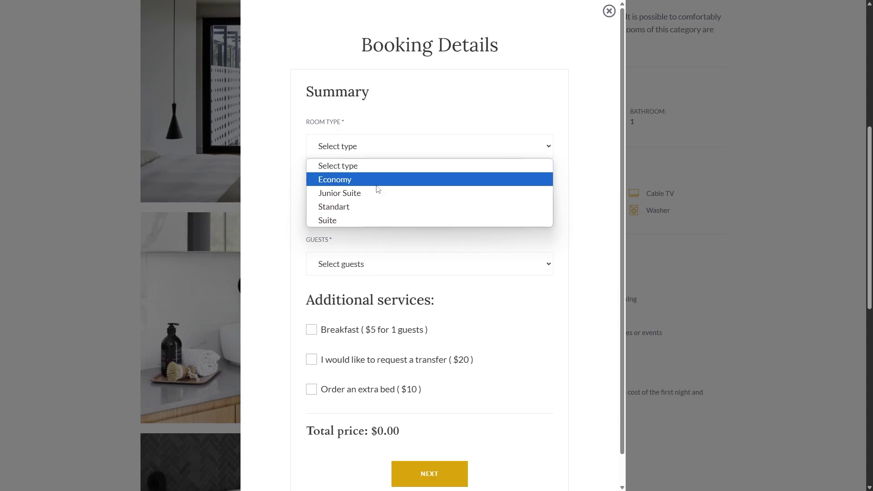
pyautogui.click(376, 207)
pyautogui.click(376, 206)
pyautogui.click(369, 290)
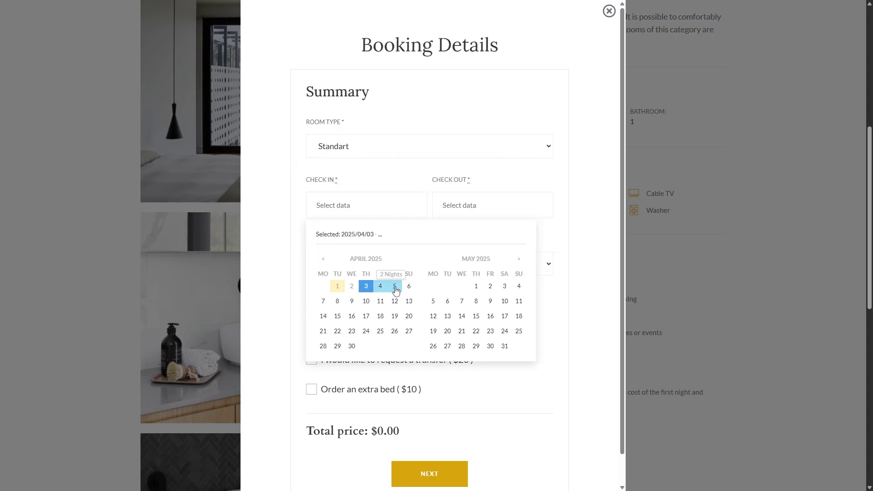
pyautogui.click(394, 287)
pyautogui.click(402, 268)
pyautogui.click(399, 308)
pyautogui.click(361, 330)
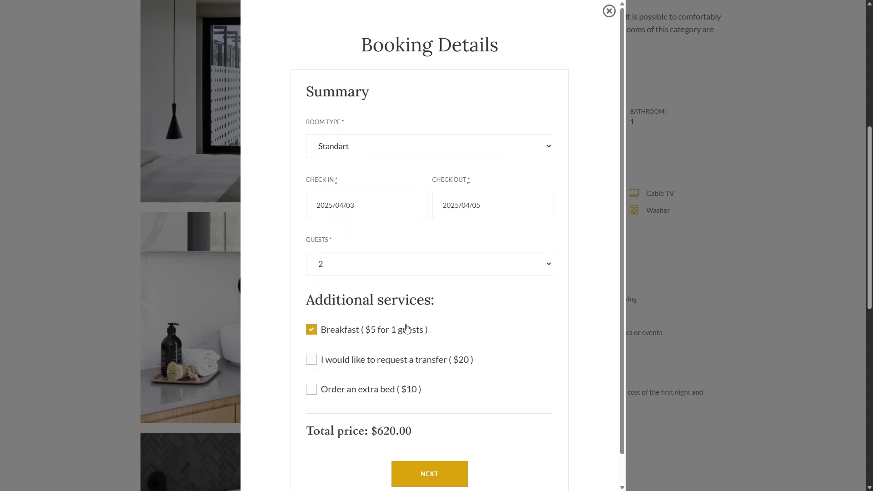
pyautogui.scroll(-1, 448, 375)
pyautogui.click(427, 441)
pyautogui.scroll(-1, 427, 444)
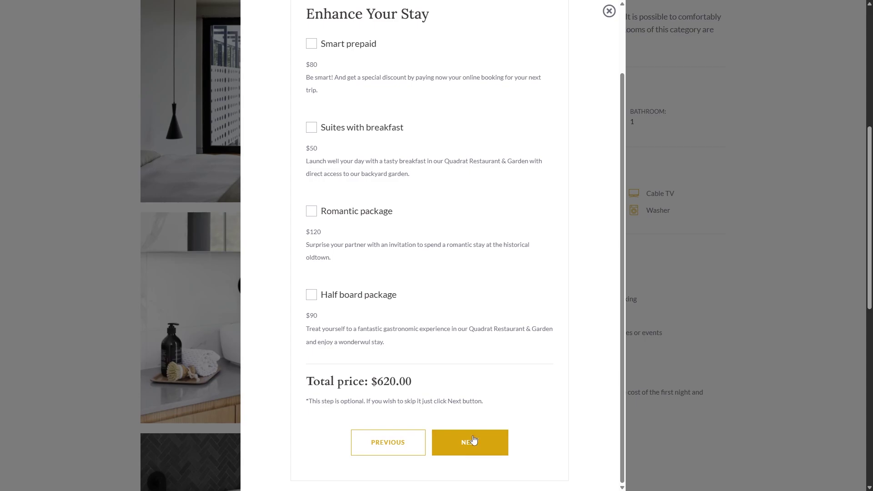
pyautogui.click(470, 441)
# Enter the guest's name, e-mail and phone, submit to checkout, and open the confirmation email.
pyautogui.click(352, 146)
pyautogui.write('Julia')
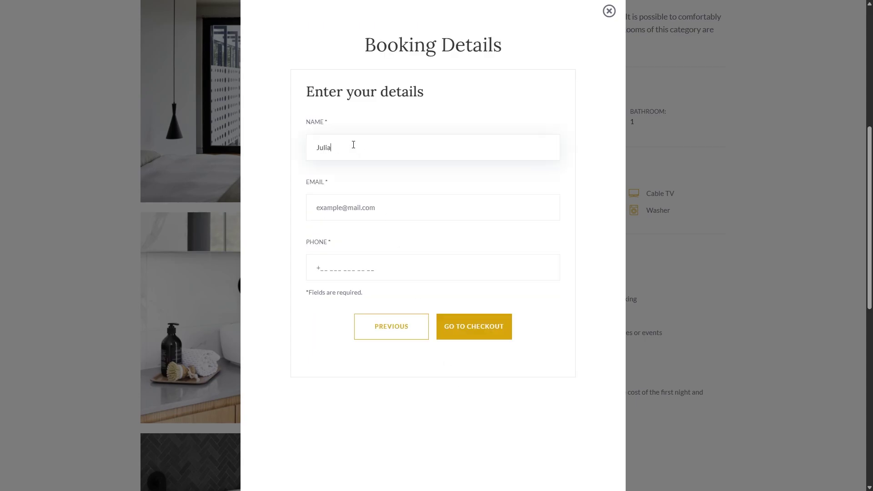
pyautogui.click(383, 207)
pyautogui.write('test')
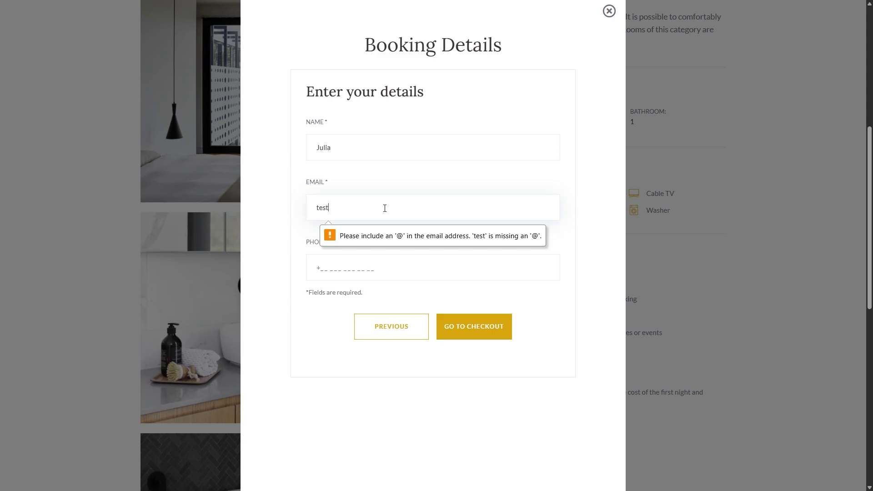
pyautogui.hotkey('ctrl', 'a')
pyautogui.press('BackSpace')
pyautogui.hotkey('ctrl', 'v')
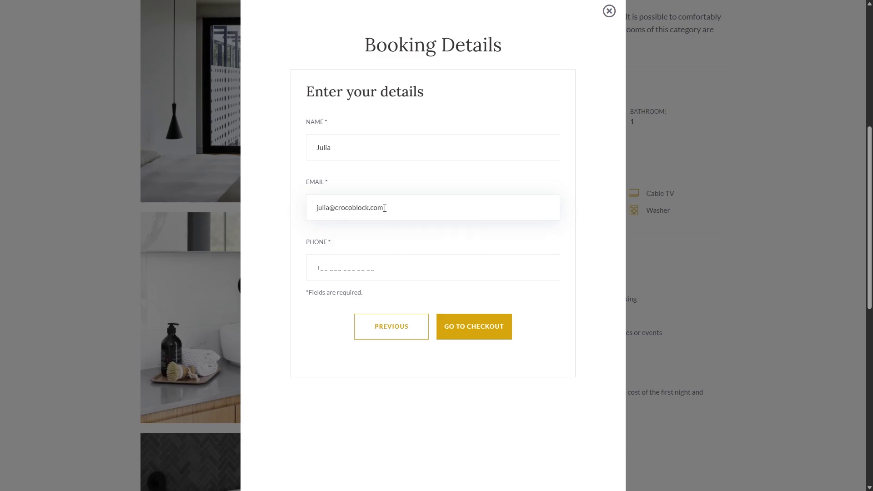
pyautogui.click(330, 267)
pyautogui.write('324345465')
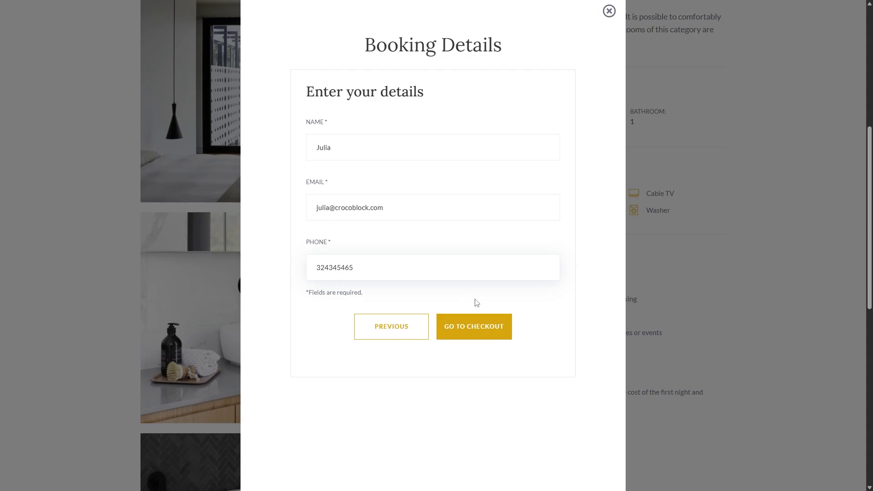
pyautogui.click(474, 331)
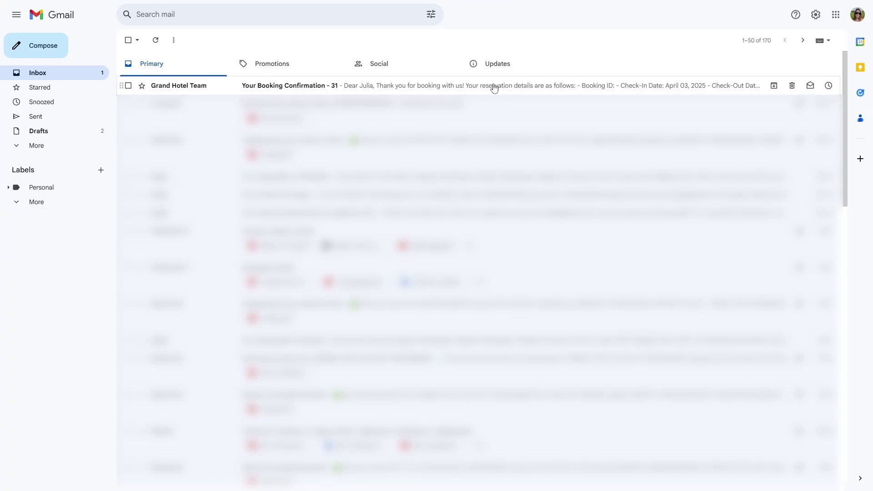
pyautogui.click(362, 89)
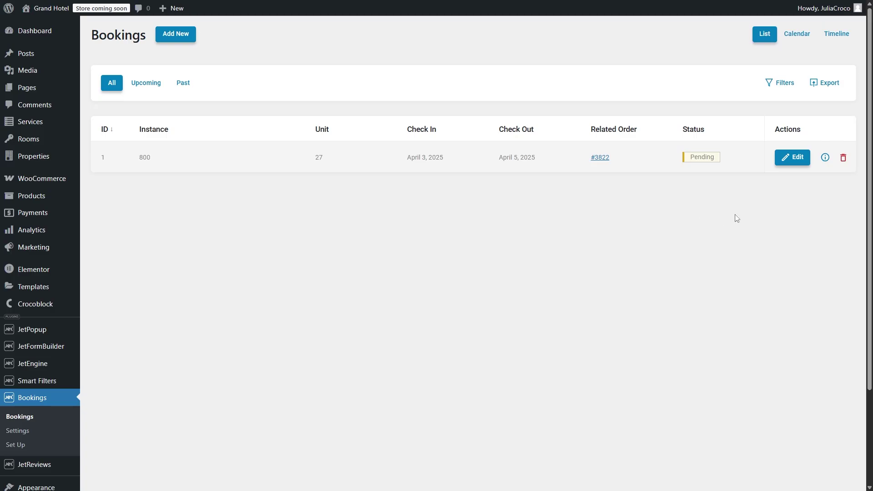
# Open booking 1's details and check its guest e-mail and unit 27.
pyautogui.click(825, 157)
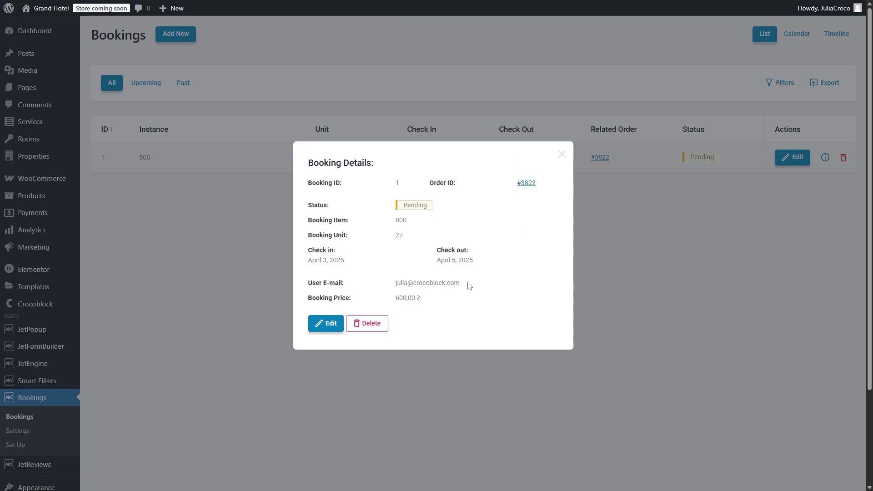
pyautogui.moveTo(468, 284); pyautogui.dragTo(384, 288)
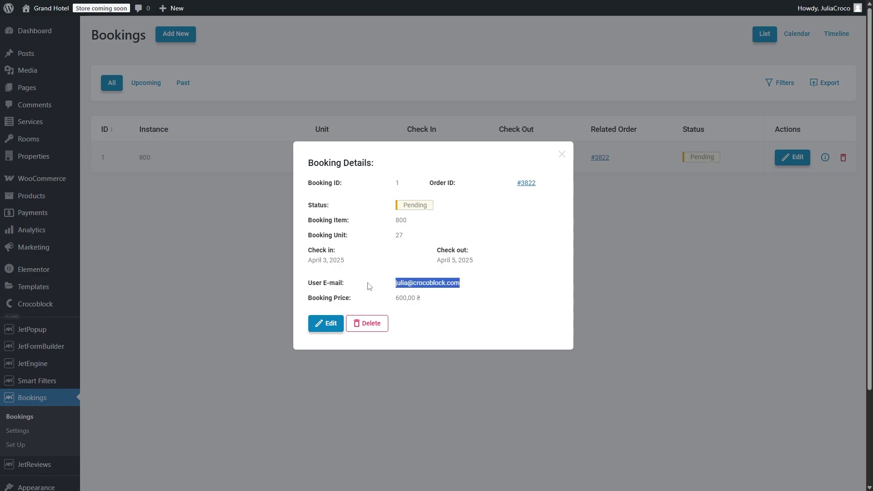
pyautogui.click(369, 286)
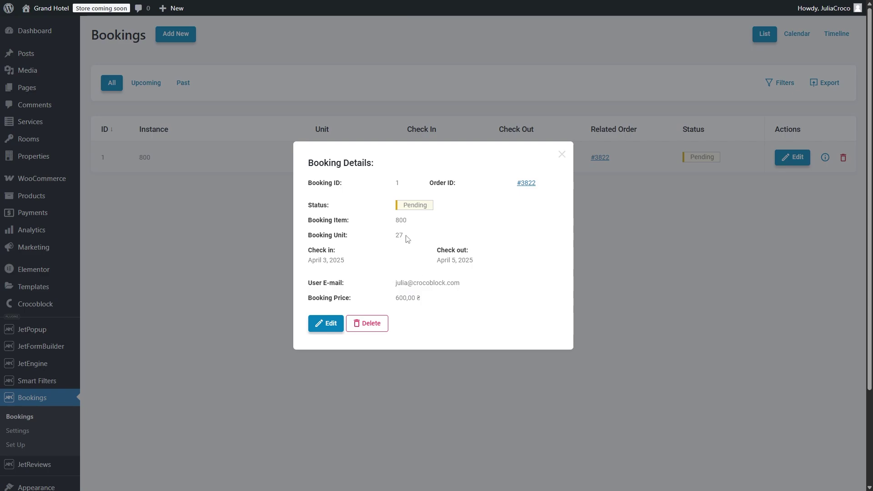
pyautogui.moveTo(407, 239); pyautogui.dragTo(386, 239)
pyautogui.click(386, 238)
# Close the details popup and start a new booking with Create WC Order switched on.
pyautogui.click(249, 257)
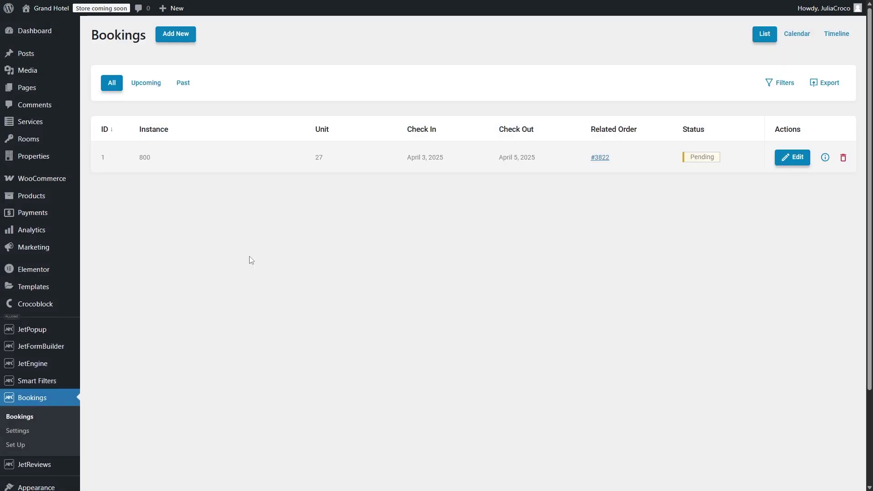
pyautogui.click(175, 34)
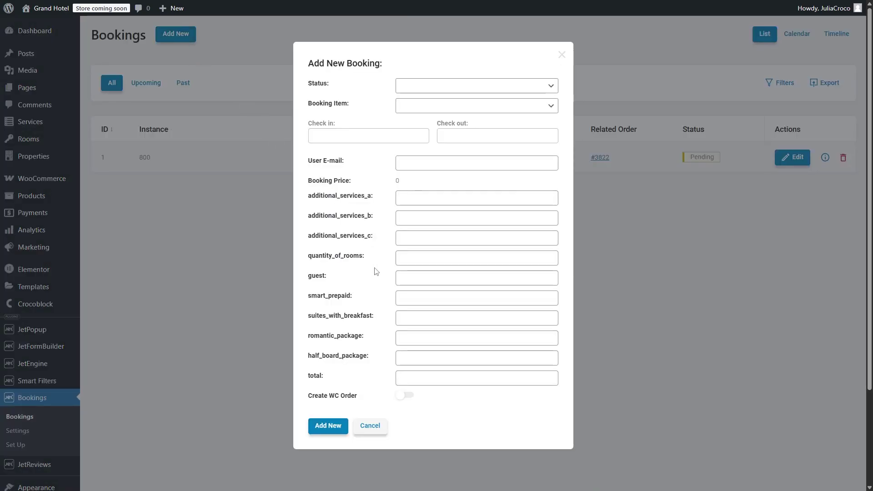
pyautogui.click(404, 396)
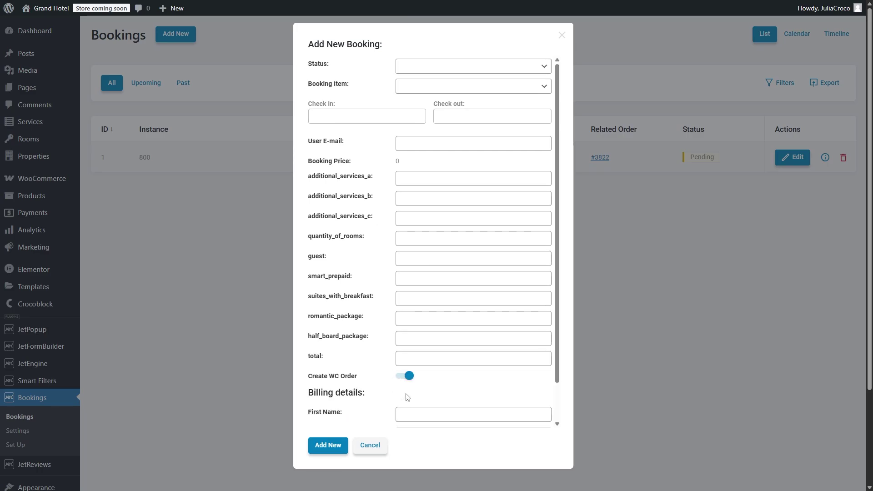
pyautogui.scroll(-2, 407, 398)
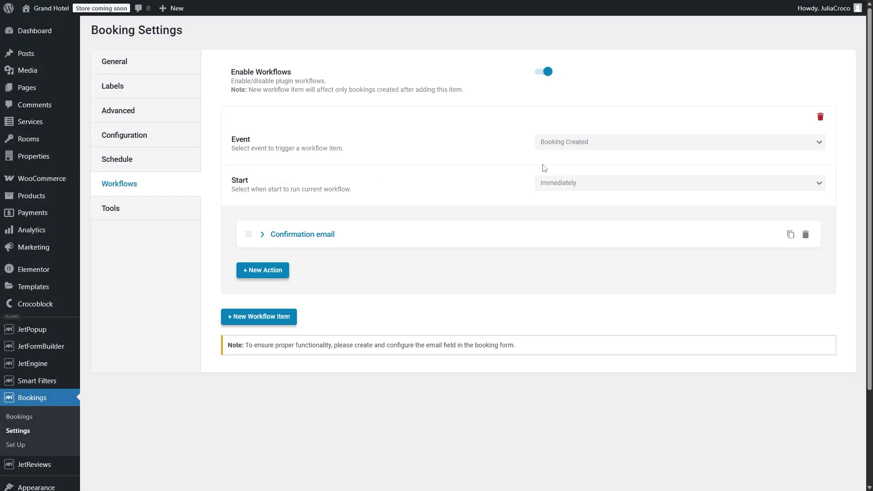
# Trigger the workflow when a booking's status changes to Completed.
pyautogui.click(609, 142)
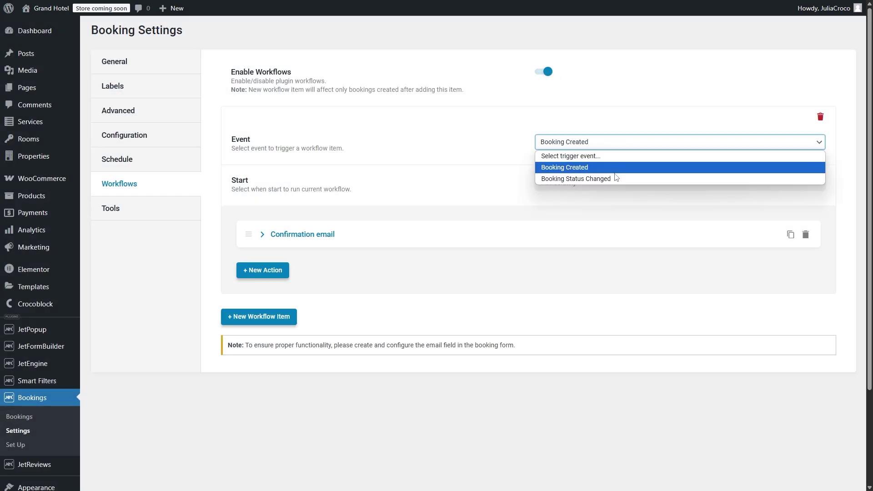
pyautogui.click(617, 179)
pyautogui.click(603, 183)
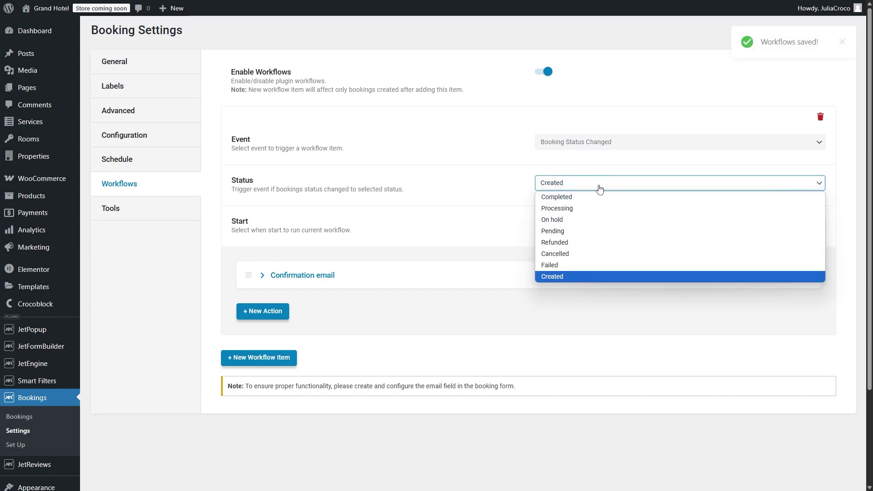
pyautogui.click(600, 197)
# Schedule the workflow to run 2 days before the check-in date.
pyautogui.click(598, 225)
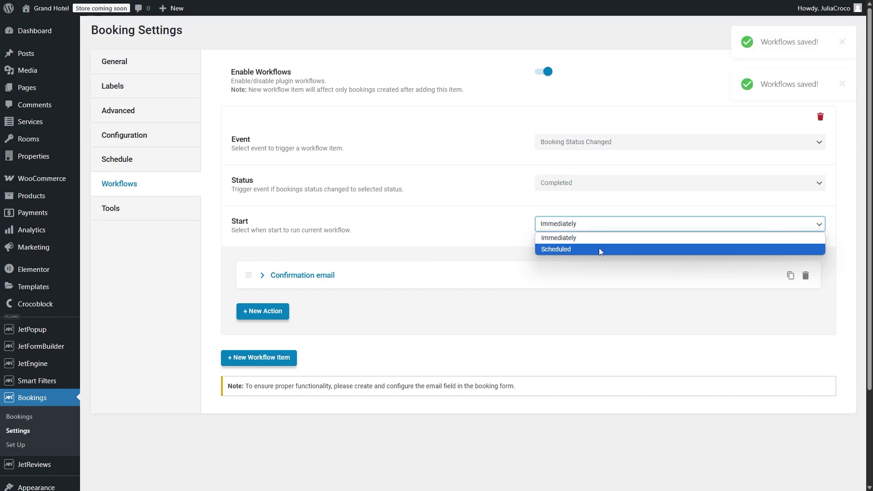
pyautogui.click(599, 248)
pyautogui.click(600, 265)
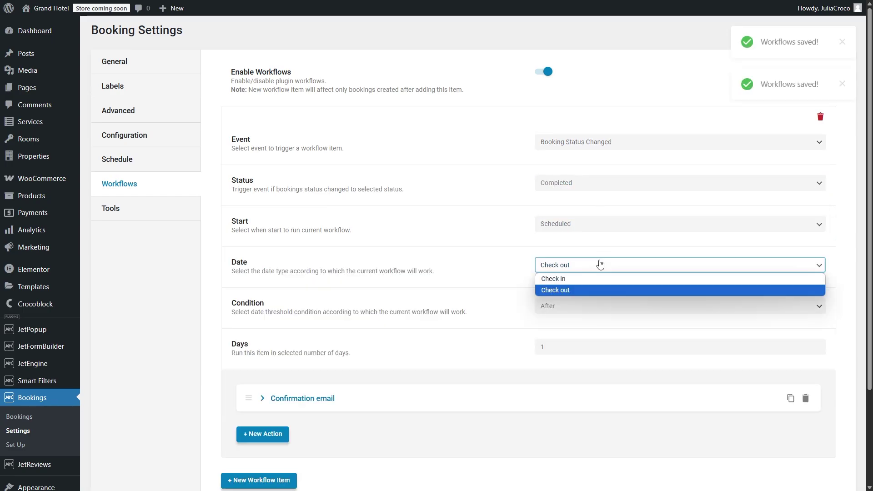
pyautogui.click(600, 279)
pyautogui.click(603, 306)
pyautogui.click(604, 319)
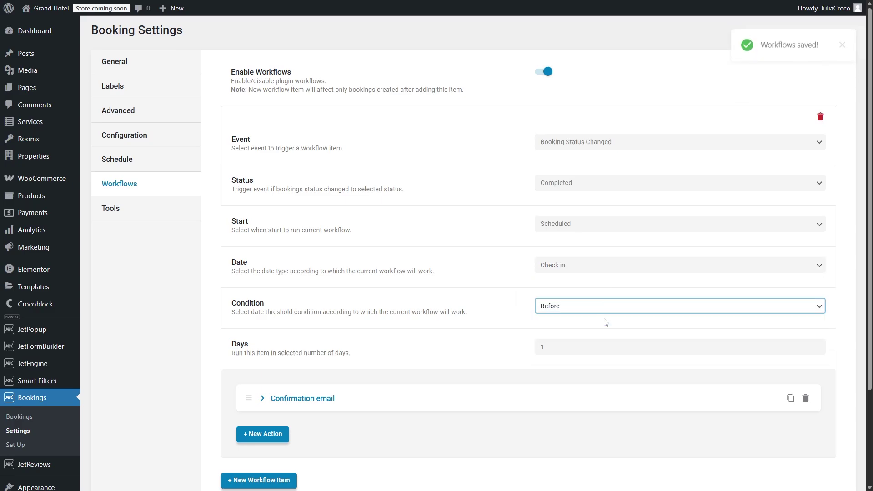
pyautogui.moveTo(591, 345); pyautogui.dragTo(537, 346)
pyautogui.write('2')
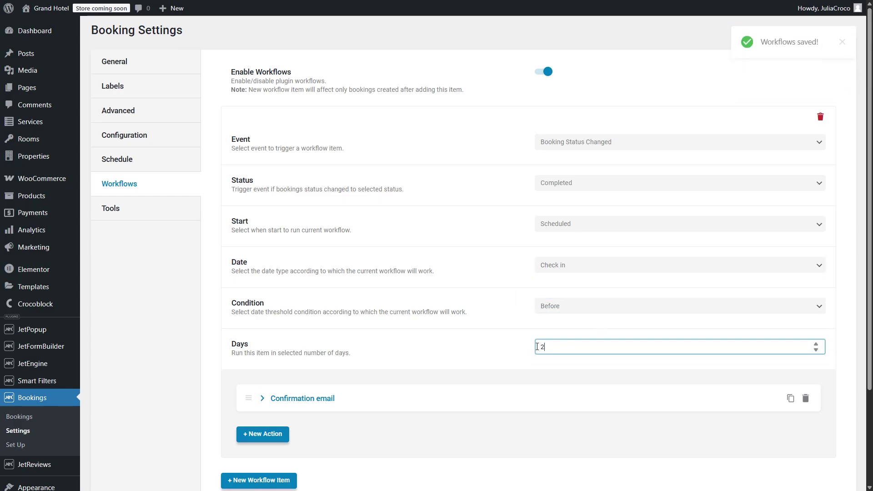
pyautogui.click(514, 349)
pyautogui.scroll(-3, 504, 349)
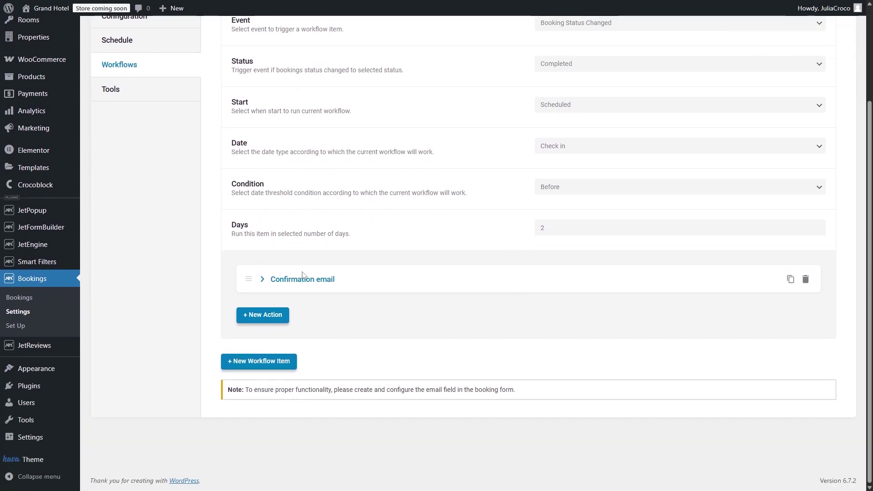
# Rename the Confirmation email action to Reminder email.
pyautogui.click(302, 278)
pyautogui.click(535, 311)
pyautogui.doubleClick(535, 311)
pyautogui.write('Remi')
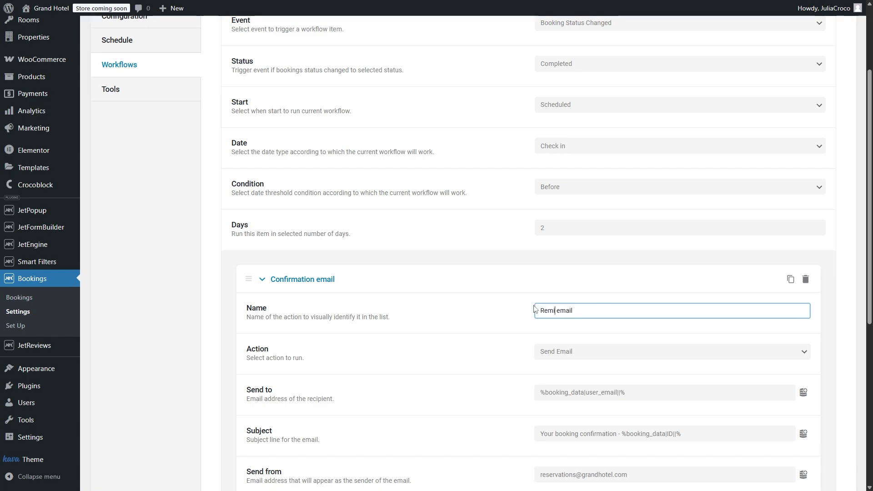
pyautogui.write('nder')
pyautogui.click(517, 351)
# Change 'confirmation' to 'reminder' in the email subject, leaving the message unchanged.
pyautogui.scroll(-4, 516, 350)
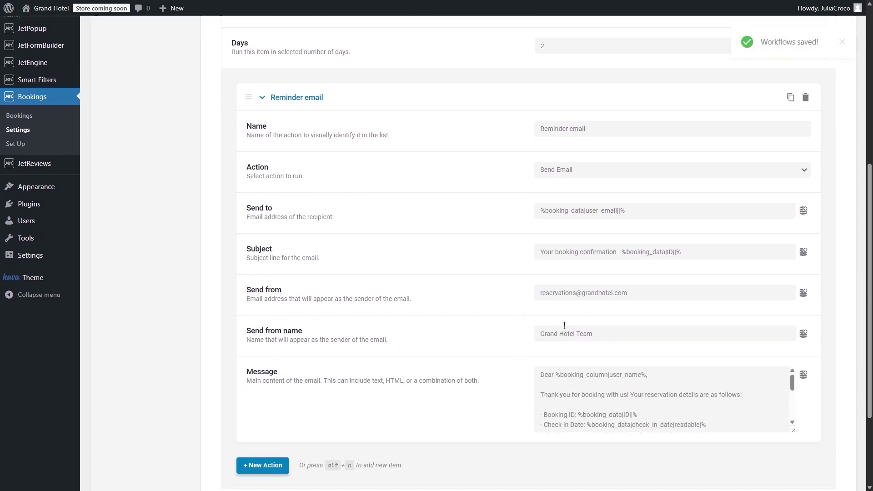
pyautogui.moveTo(616, 252); pyautogui.dragTo(582, 251)
pyautogui.write('reminder')
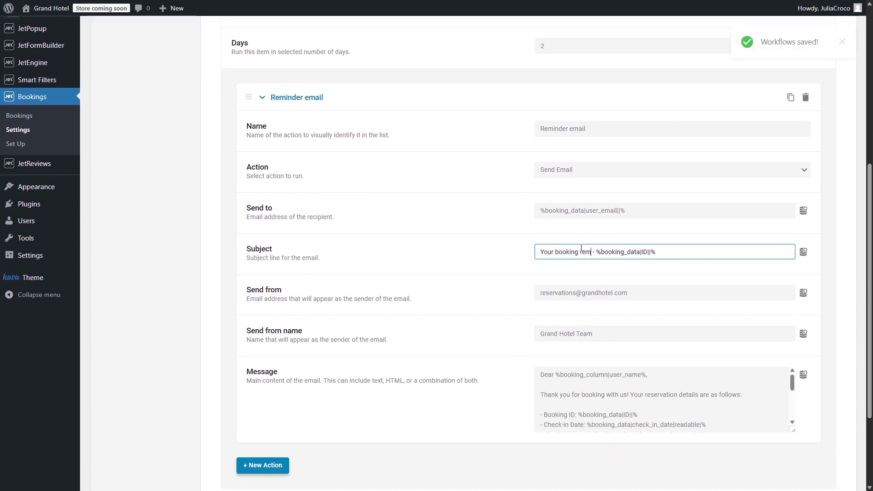
pyautogui.click(679, 386)
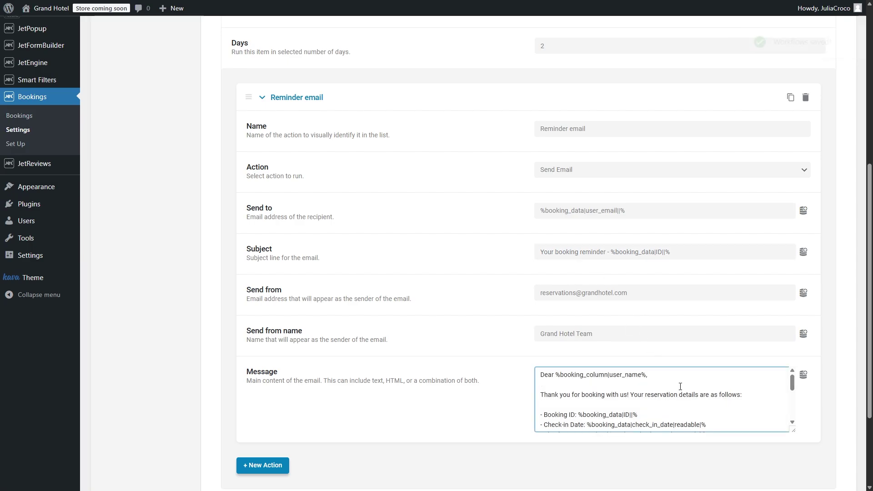
pyautogui.scroll(-5, 680, 386)
pyautogui.click(501, 415)
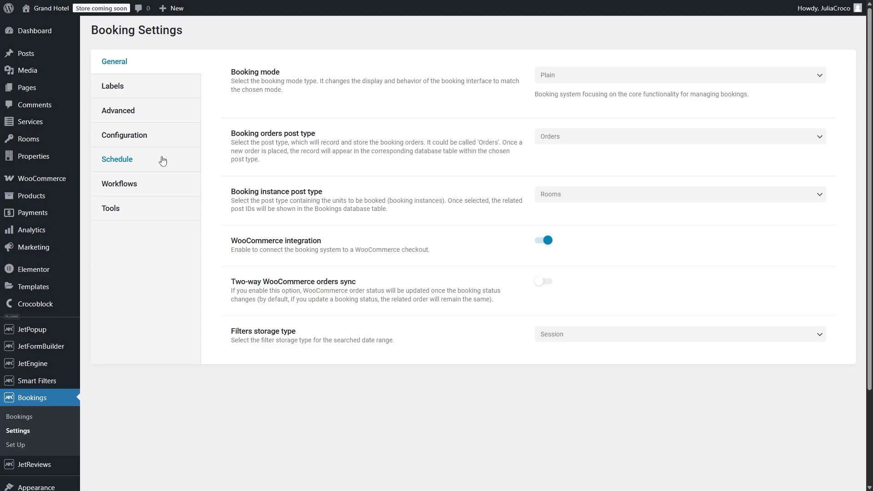
# Switch on Timepicker and Timepicker restrictions in the Schedule settings.
pyautogui.click(162, 160)
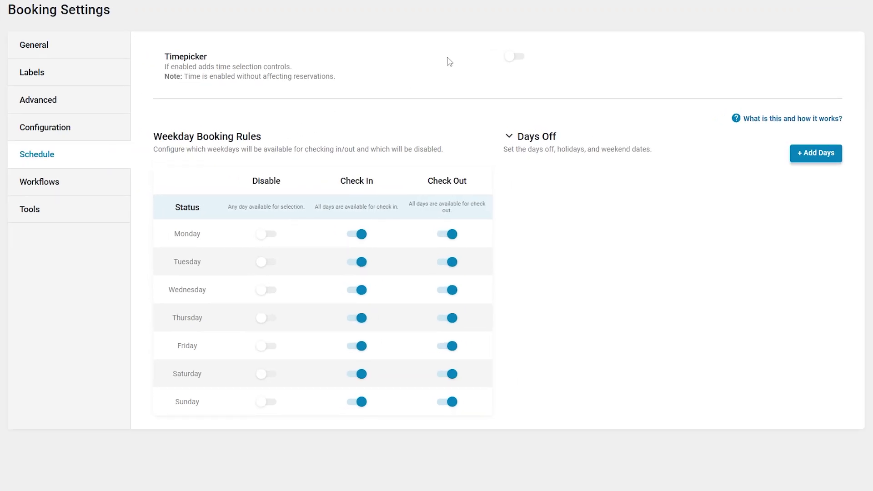
pyautogui.click(518, 59)
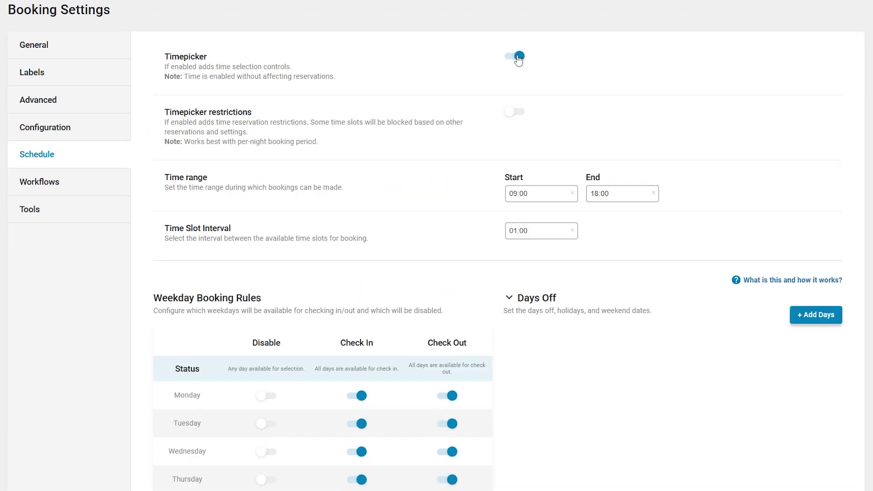
pyautogui.click(517, 116)
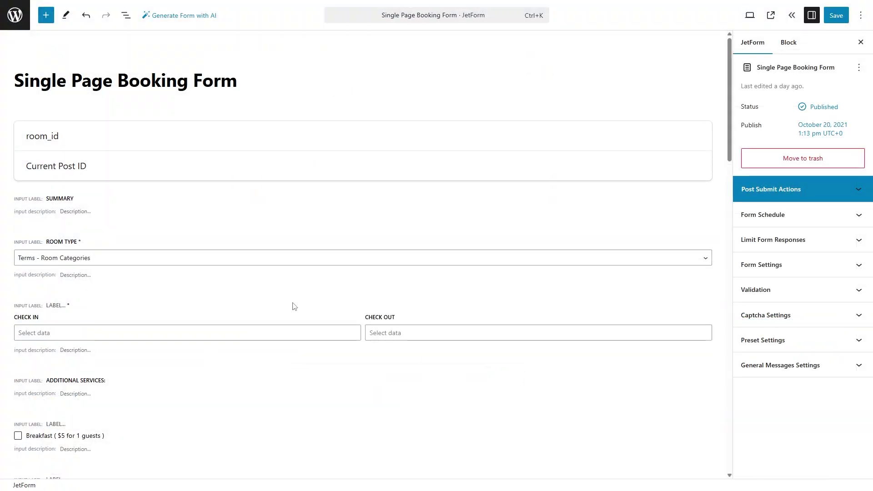
# Select the Check-in/check-out dates block to show its Block settings.
pyautogui.click(289, 316)
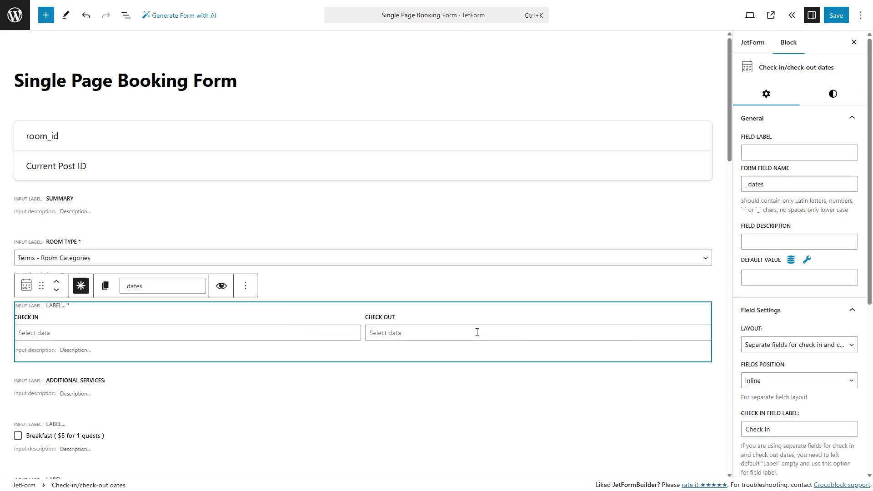
# Choose May 13–15 with check-in at 12:00 pm and check-out at 4:00 pm.
pyautogui.click(338, 213)
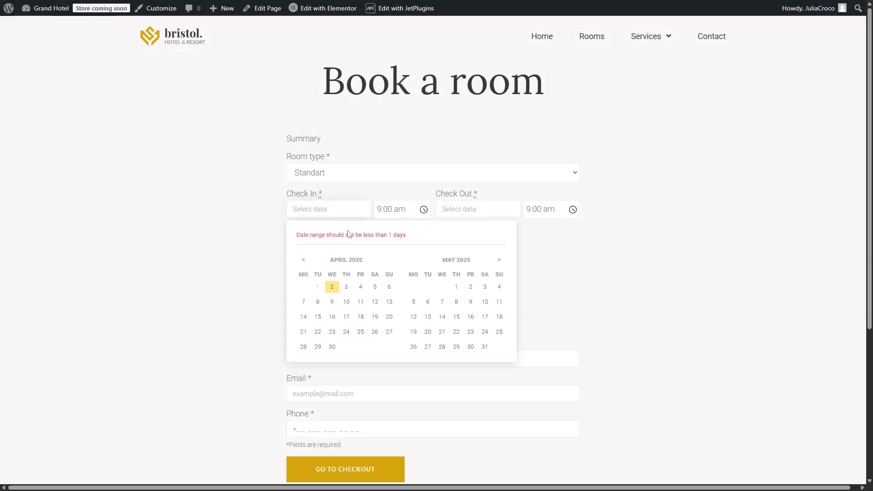
pyautogui.click(427, 317)
pyautogui.click(456, 319)
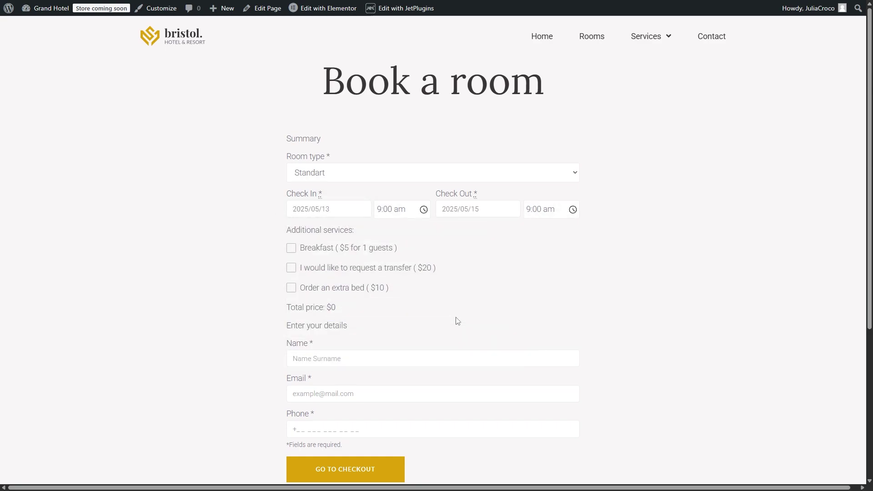
pyautogui.click(398, 213)
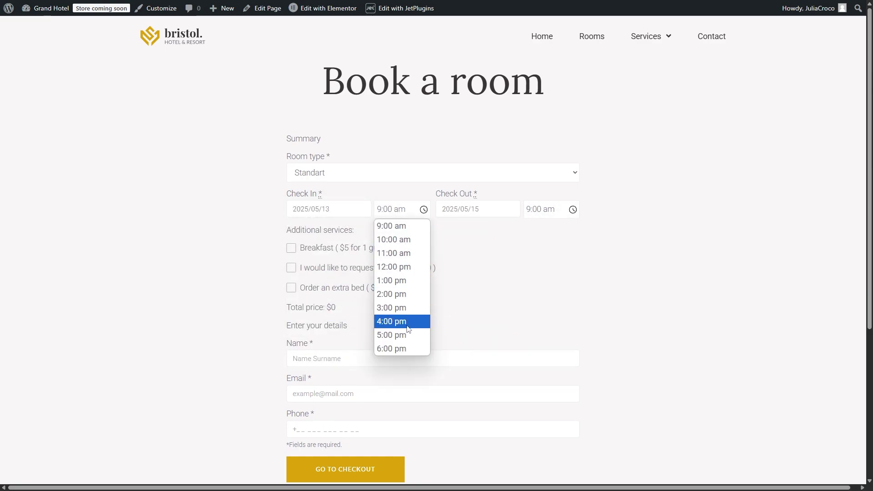
pyautogui.click(399, 266)
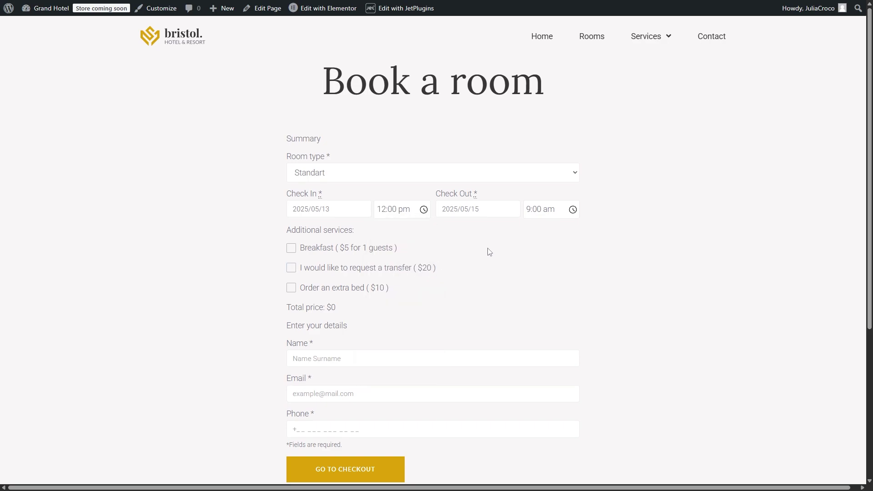
pyautogui.click(549, 212)
pyautogui.click(545, 321)
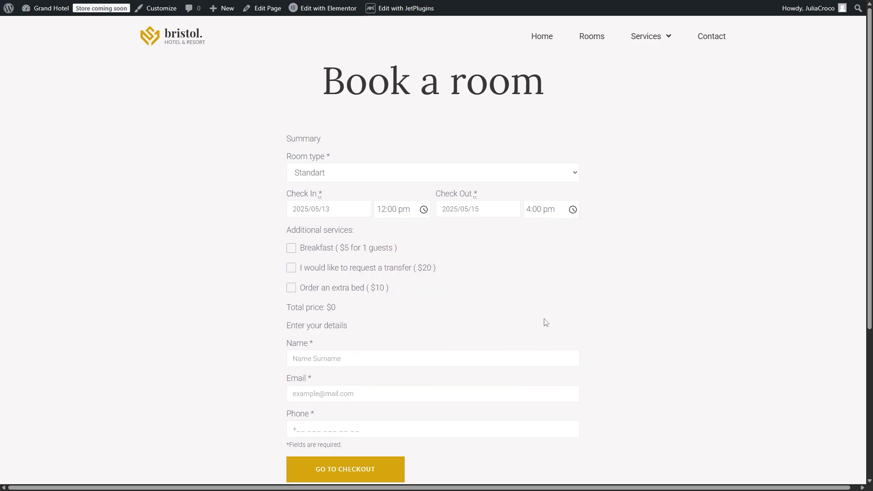
# Autofill the guest's name and e-mail from saved details and move to the phone field.
pyautogui.click(469, 355)
pyautogui.click(348, 380)
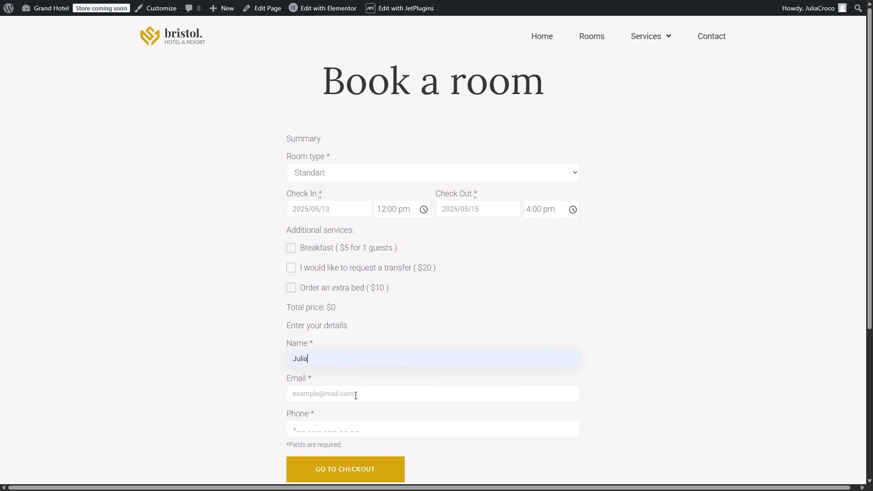
pyautogui.click(360, 427)
# Fill in the guest's phone, then change booking 5's check-out time to 3:00 pm and save.
pyautogui.click(369, 444)
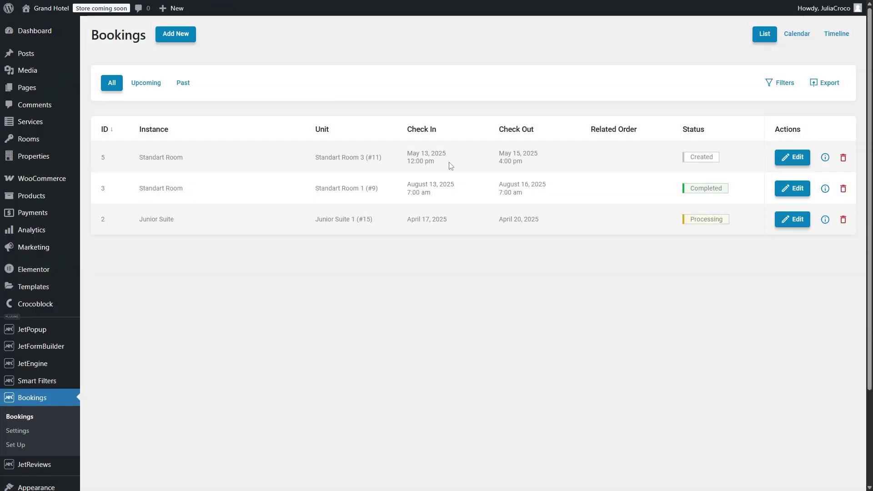
pyautogui.click(791, 158)
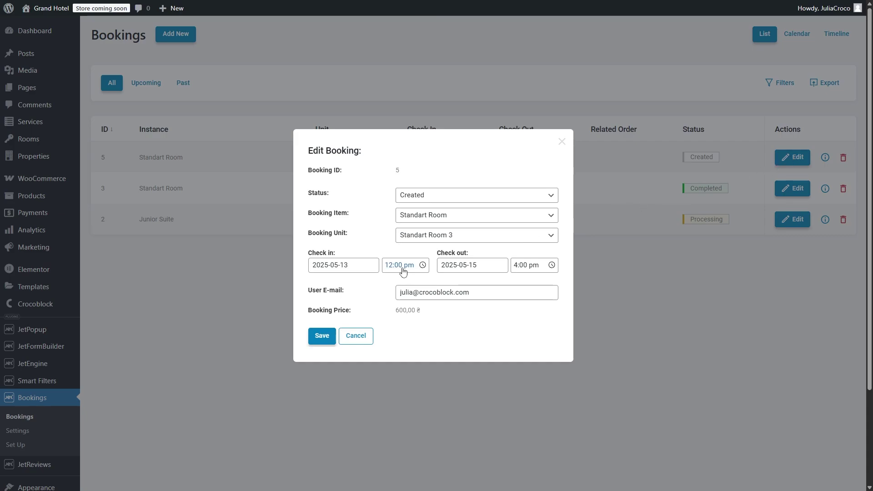
pyautogui.click(536, 272)
pyautogui.click(528, 338)
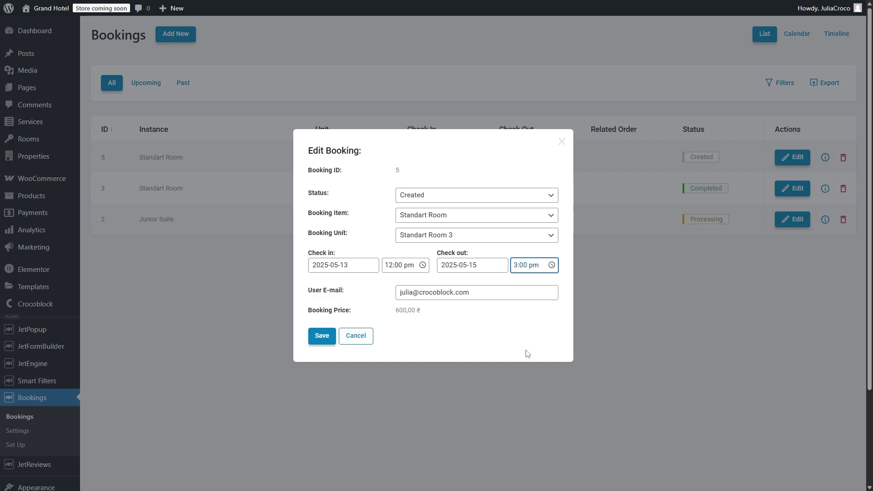
pyautogui.click(322, 337)
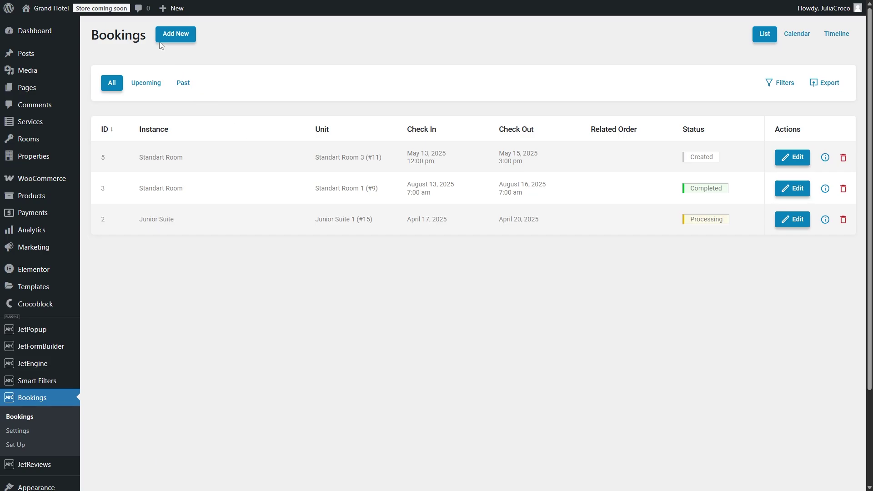
# Start a new booking and show its Check in time choices, 9:00 am to 6:00 pm.
pyautogui.click(175, 34)
pyautogui.click(405, 226)
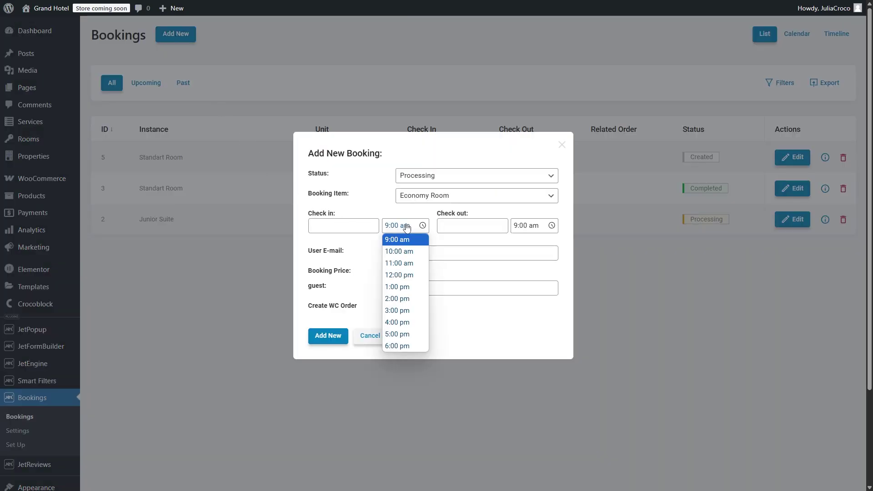